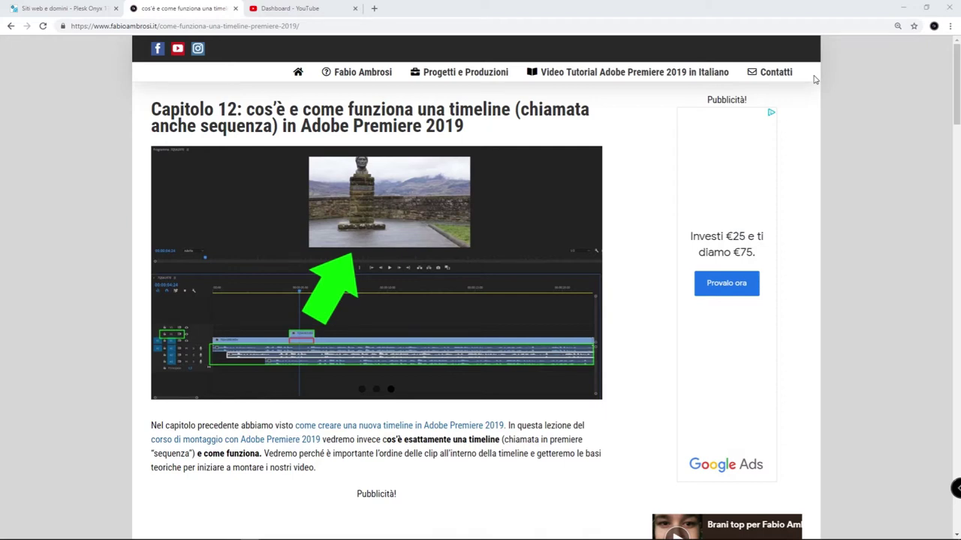
- Enlarge the article's timeline diagram in Chrome, then switch to the Poppi_paesaggio timeline in Premiere Pro
{"action": "left_click", "coordinate": [486, 328]}
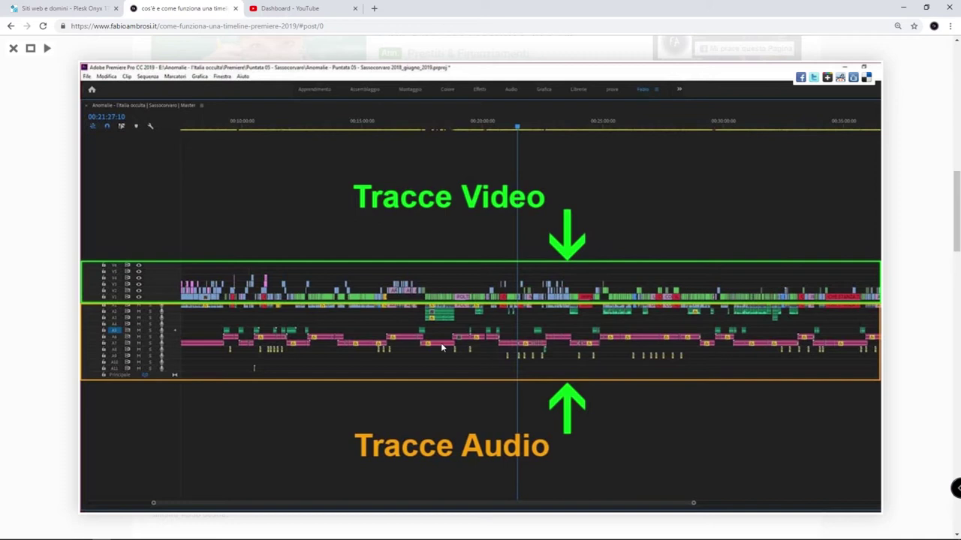
{"action": "left_click", "coordinate": [212, 533]}
{"action": "left_click", "coordinate": [478, 398]}
{"action": "left_click", "coordinate": [479, 406]}
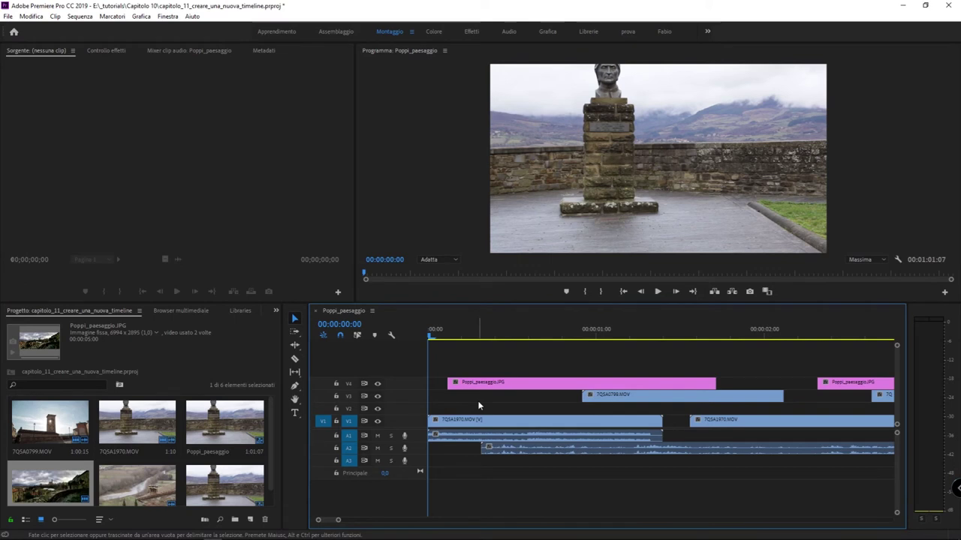
- Maximize the Timeline and marquee-select the V3/V4 clips, then several tracks, ending on A1 and A2
{"action": "key", "text": "grave"}
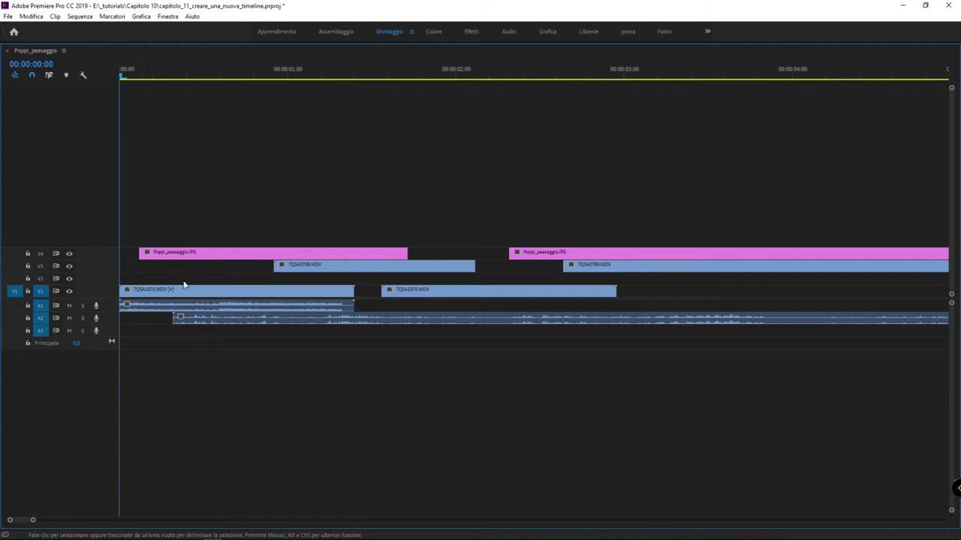
{"action": "left_click_drag", "start_coordinate": [198, 198], "coordinate": [912, 273]}
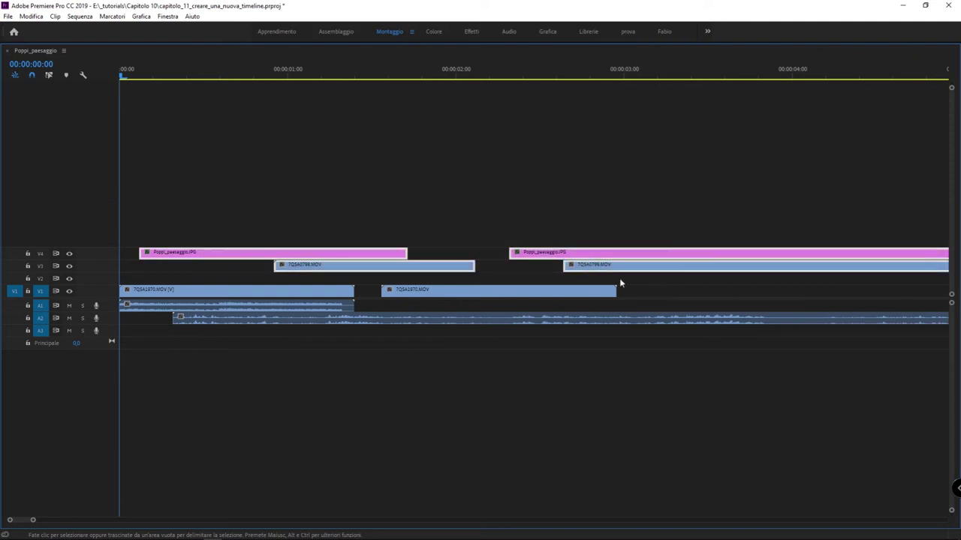
{"action": "left_click_drag", "start_coordinate": [186, 225], "coordinate": [786, 288]}
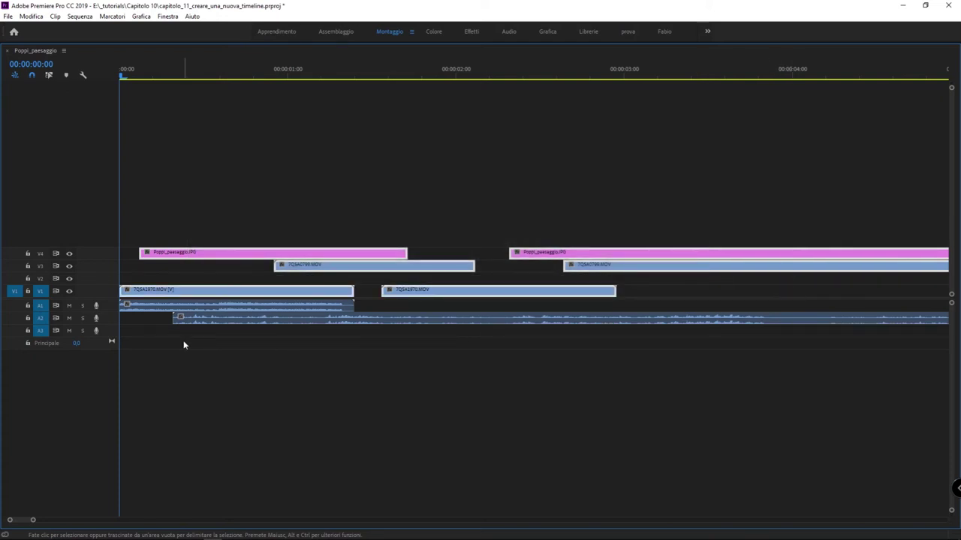
{"action": "left_click_drag", "start_coordinate": [183, 340], "coordinate": [737, 309]}
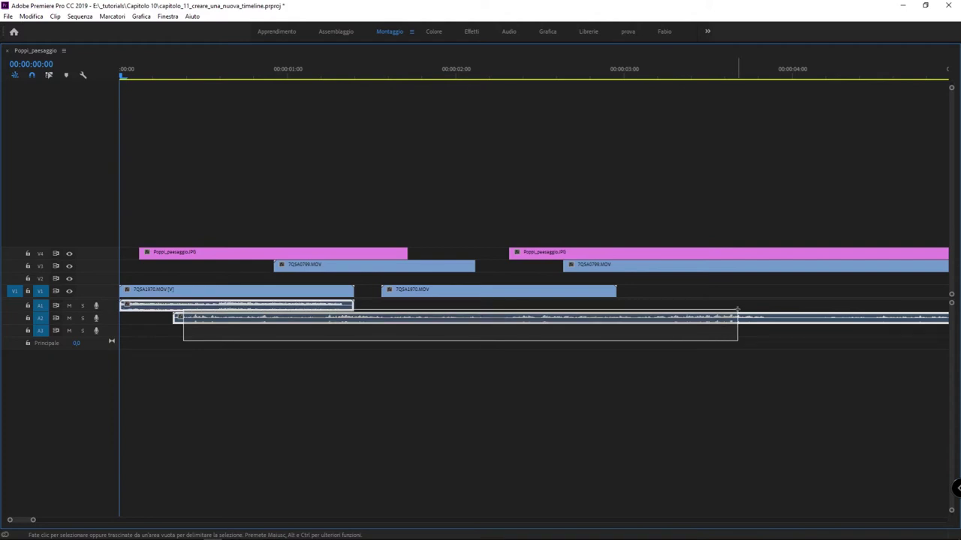
{"action": "left_click_drag", "start_coordinate": [737, 309], "coordinate": [736, 311]}
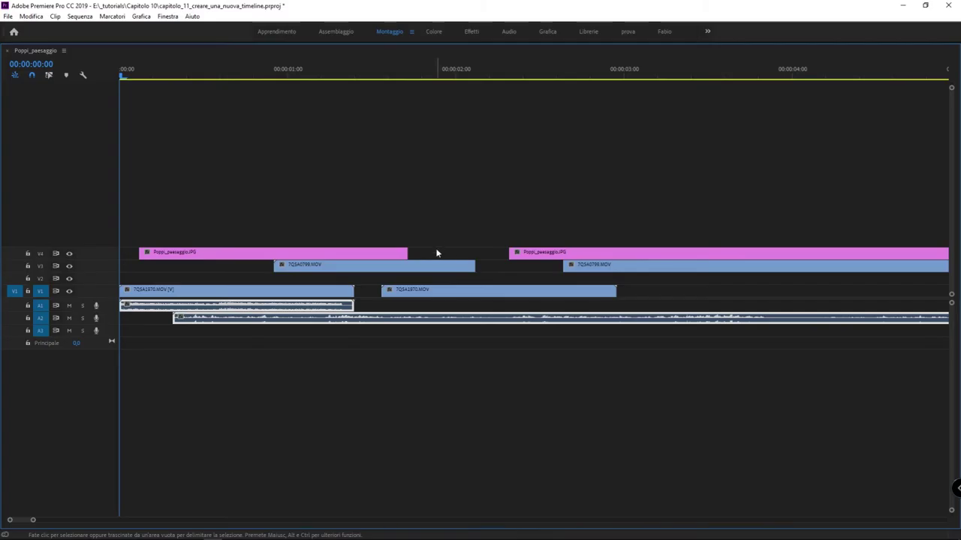
- Select the empty gaps on V4, V3 and V2, deleting the empty V2 gap
{"action": "left_click", "coordinate": [437, 253]}
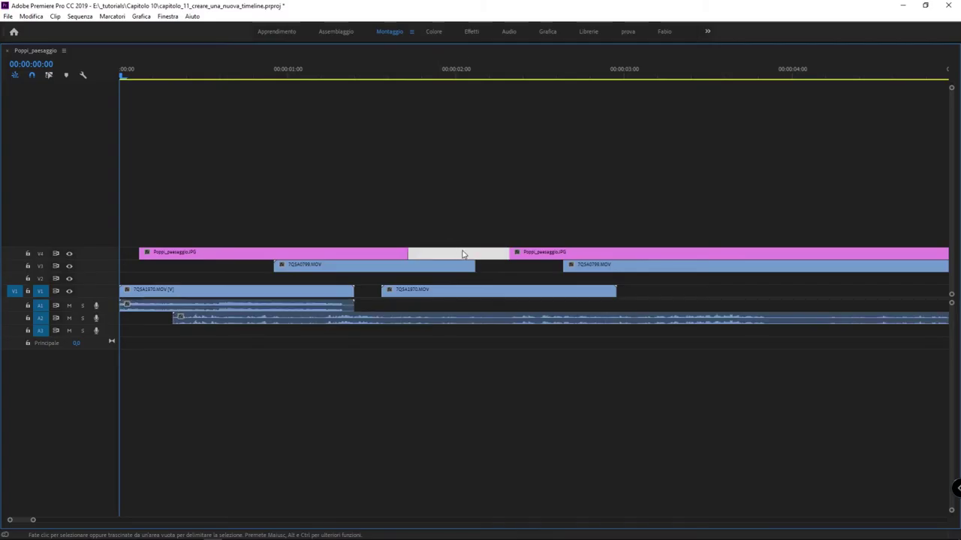
{"action": "left_click", "coordinate": [495, 266]}
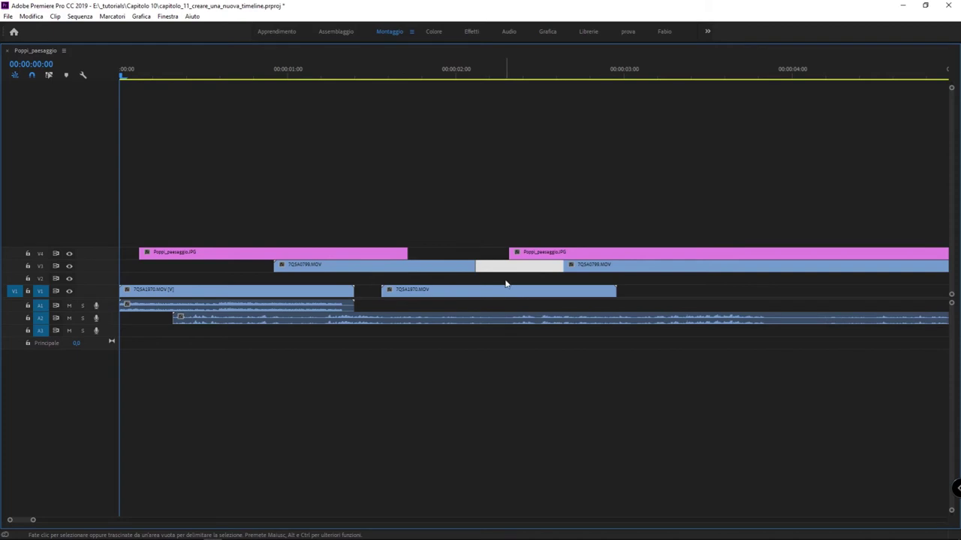
{"action": "left_click", "coordinate": [506, 279]}
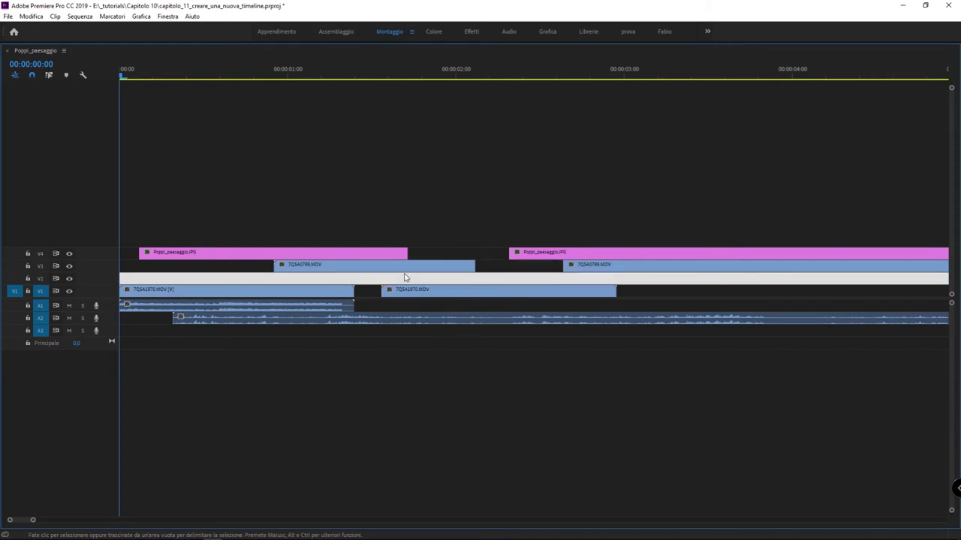
{"action": "key", "text": "Delete"}
{"action": "left_click", "coordinate": [254, 279]}
{"action": "left_click", "coordinate": [425, 289]}
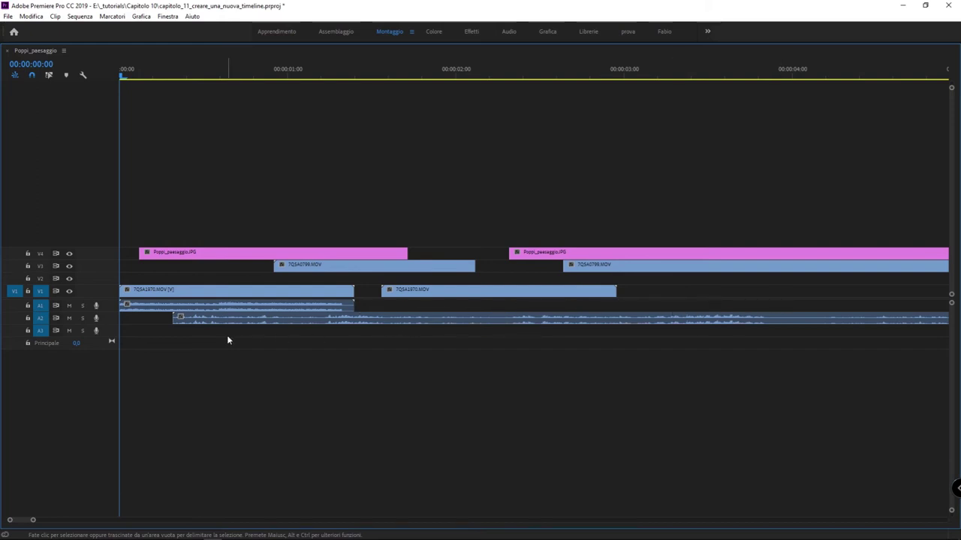
- Select the A2, V1 and A1 clips individually, then clear the selection and restore the normal layout
{"action": "left_click", "coordinate": [262, 318]}
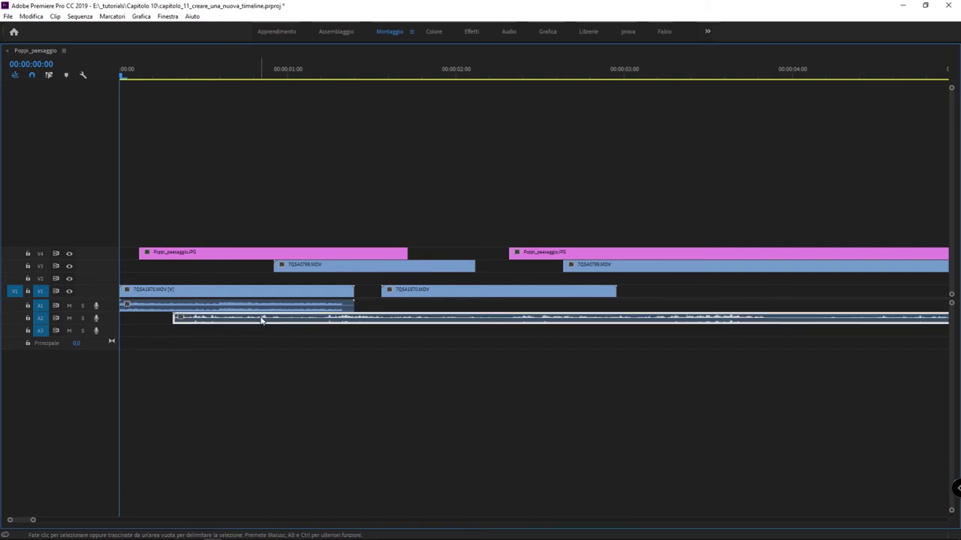
{"action": "left_click", "coordinate": [529, 293]}
{"action": "left_click", "coordinate": [330, 295]}
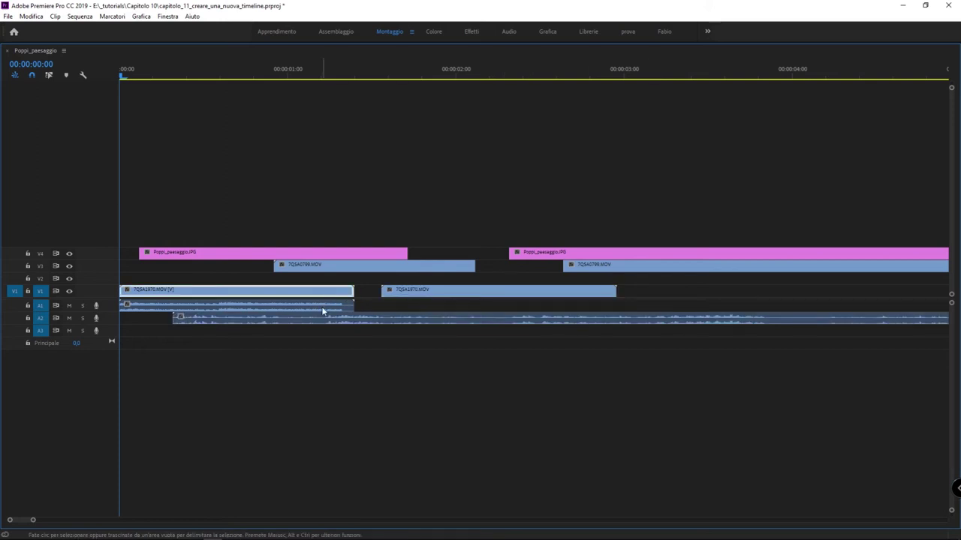
{"action": "left_click", "coordinate": [330, 307]}
{"action": "left_click", "coordinate": [461, 310]}
{"action": "left_click", "coordinate": [472, 294]}
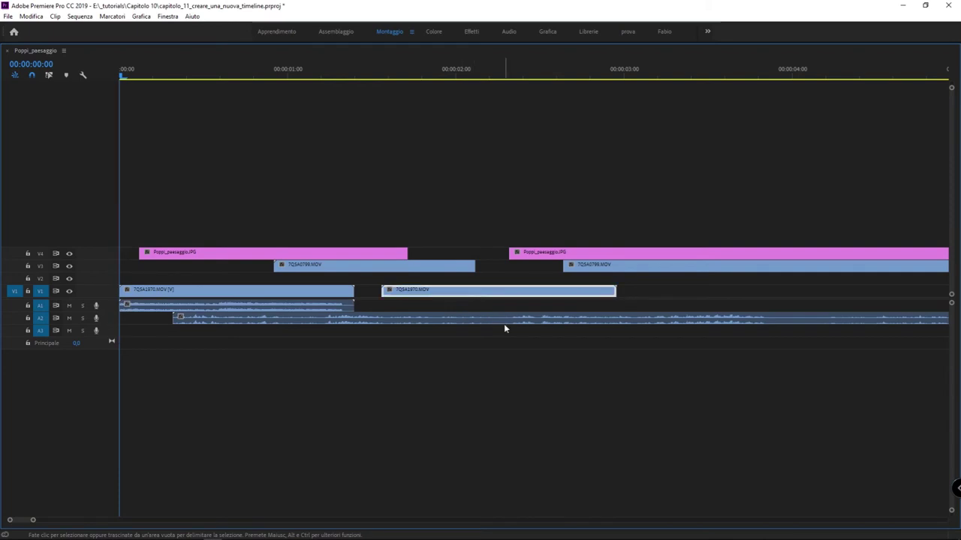
{"action": "left_click", "coordinate": [450, 363]}
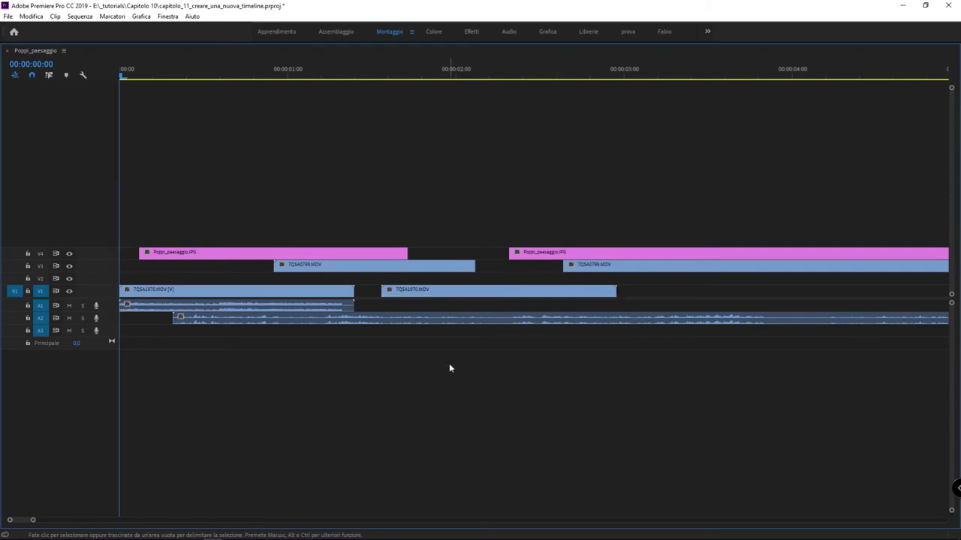
{"action": "key", "text": "grave"}
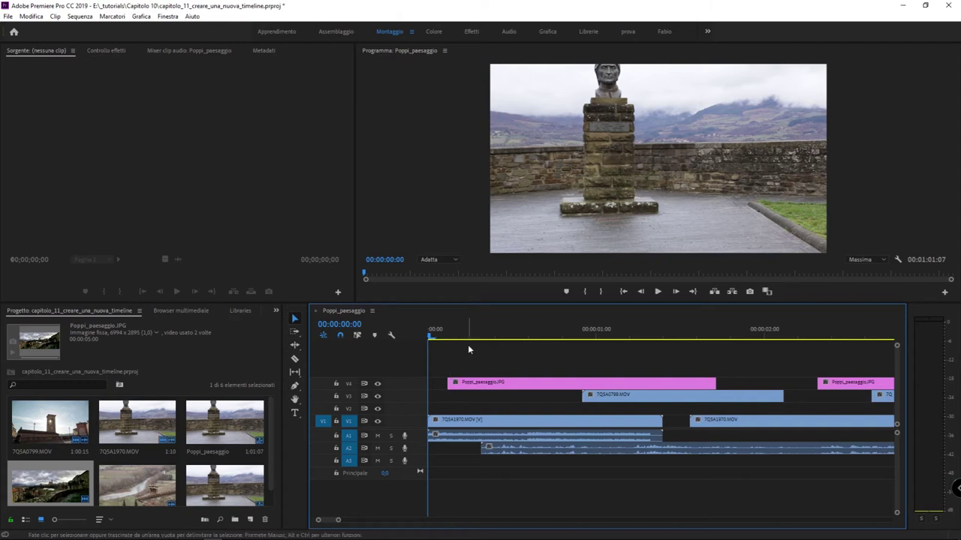
- Park the playhead at 00:00:01:03, select the stacked V4, V3 and V1 clips, then maximize the Timeline
{"action": "left_click", "coordinate": [635, 383]}
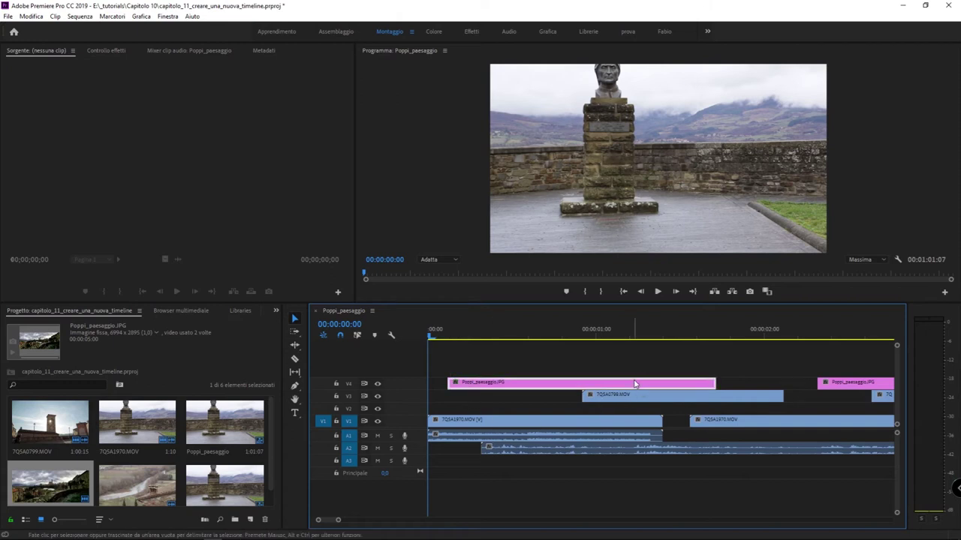
{"action": "left_click", "coordinate": [616, 331]}
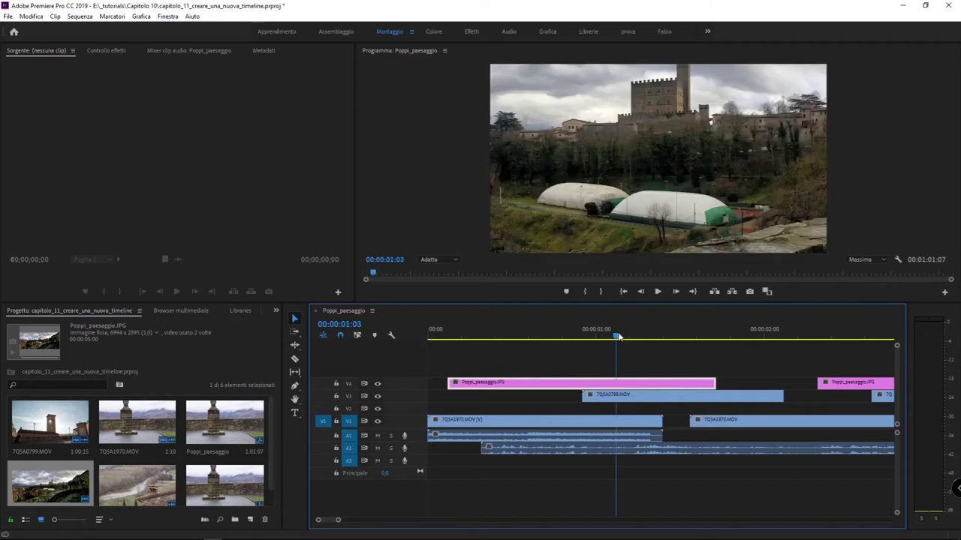
{"action": "left_click", "coordinate": [628, 398]}
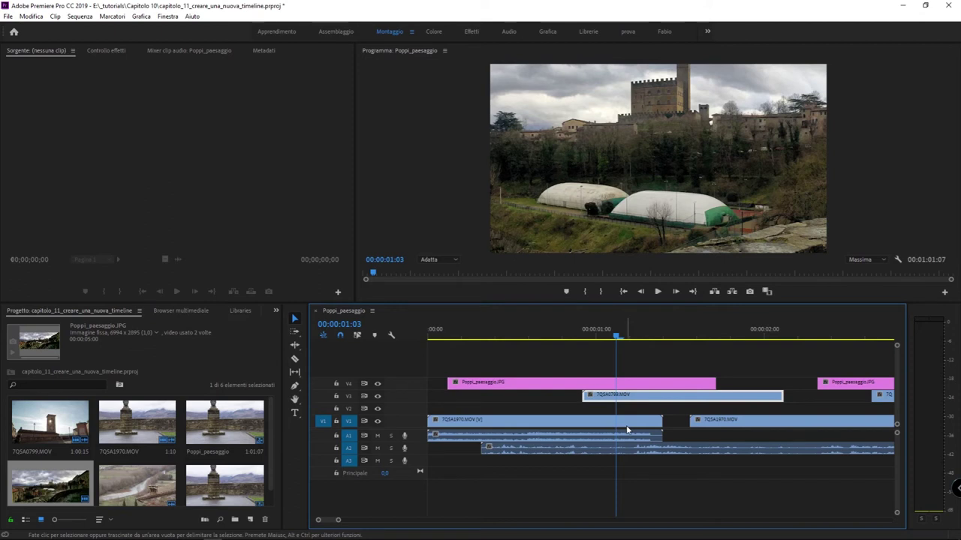
{"action": "left_click", "coordinate": [627, 423]}
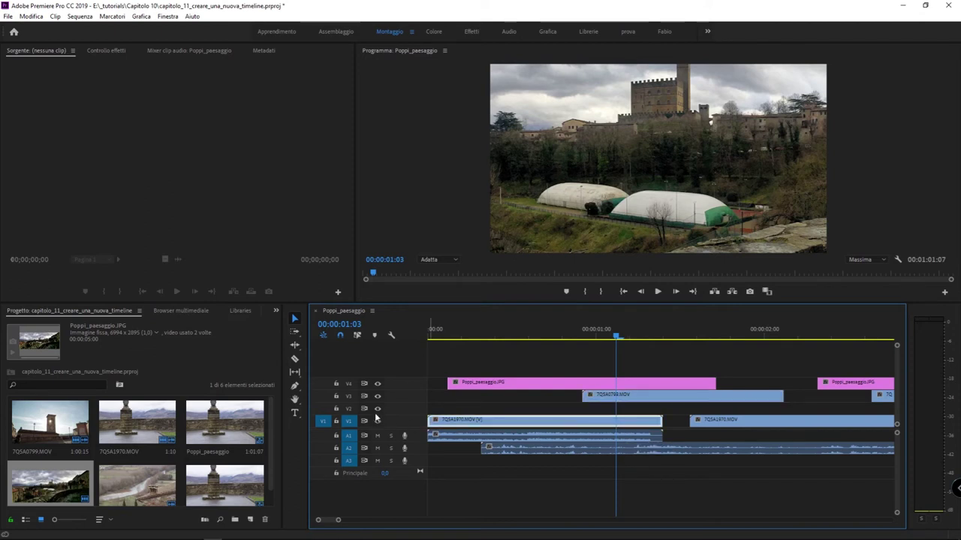
{"action": "left_click", "coordinate": [637, 400]}
{"action": "left_click", "coordinate": [638, 385]}
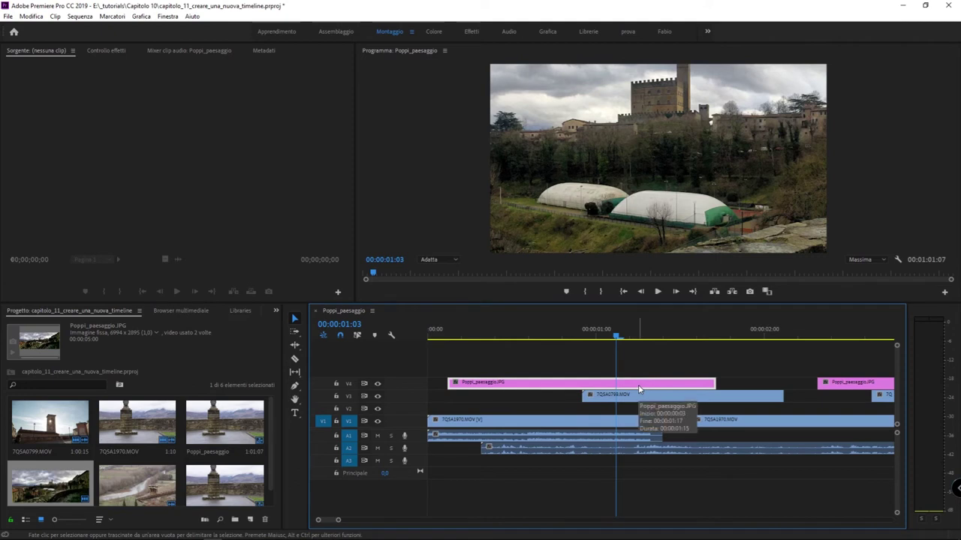
{"action": "key", "text": "grave"}
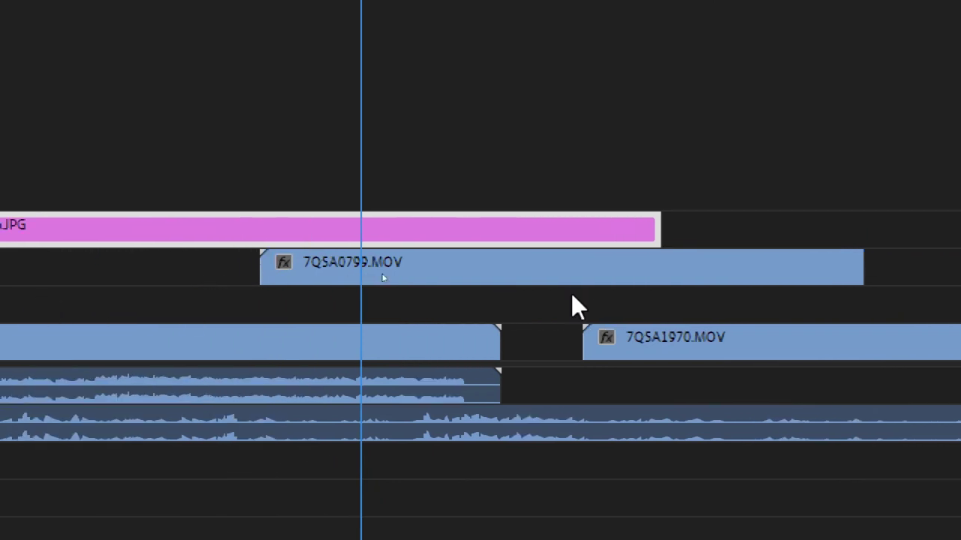
- Select the A1, V1, 7QSA0799.MOV and pink JPG clips one at a time, repeatedly
{"action": "left_click", "coordinate": [378, 381]}
{"action": "left_click", "coordinate": [385, 339]}
{"action": "left_click", "coordinate": [388, 258]}
{"action": "left_click", "coordinate": [397, 235]}
{"action": "left_click", "coordinate": [402, 270]}
{"action": "left_click", "coordinate": [370, 348]}
{"action": "left_click", "coordinate": [372, 263]}
{"action": "left_click", "coordinate": [377, 225]}
{"action": "left_click", "coordinate": [382, 261]}
{"action": "left_click", "coordinate": [368, 348]}
{"action": "left_click", "coordinate": [348, 274]}
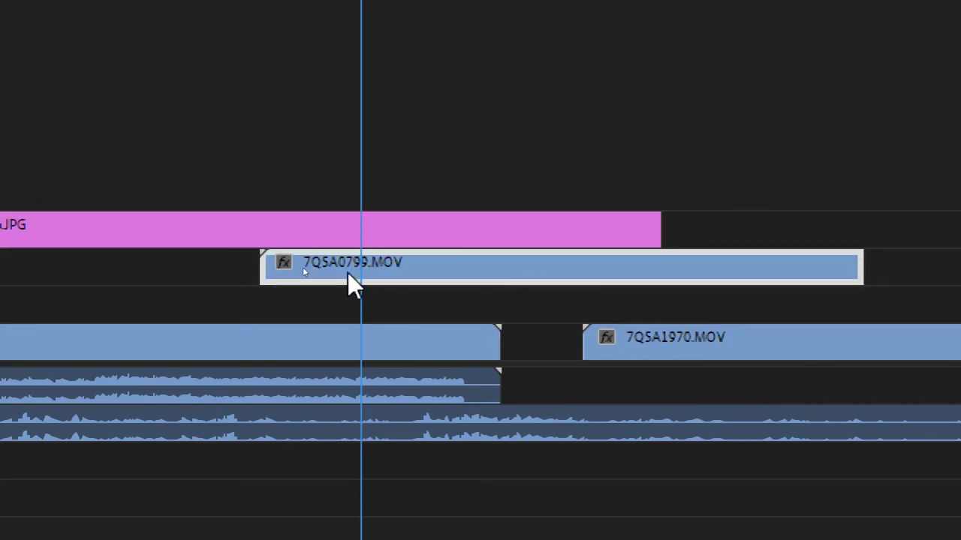
{"action": "left_click", "coordinate": [358, 228]}
{"action": "left_click", "coordinate": [385, 277]}
{"action": "left_click", "coordinate": [384, 347]}
{"action": "left_click", "coordinate": [403, 263]}
{"action": "left_click", "coordinate": [397, 227]}
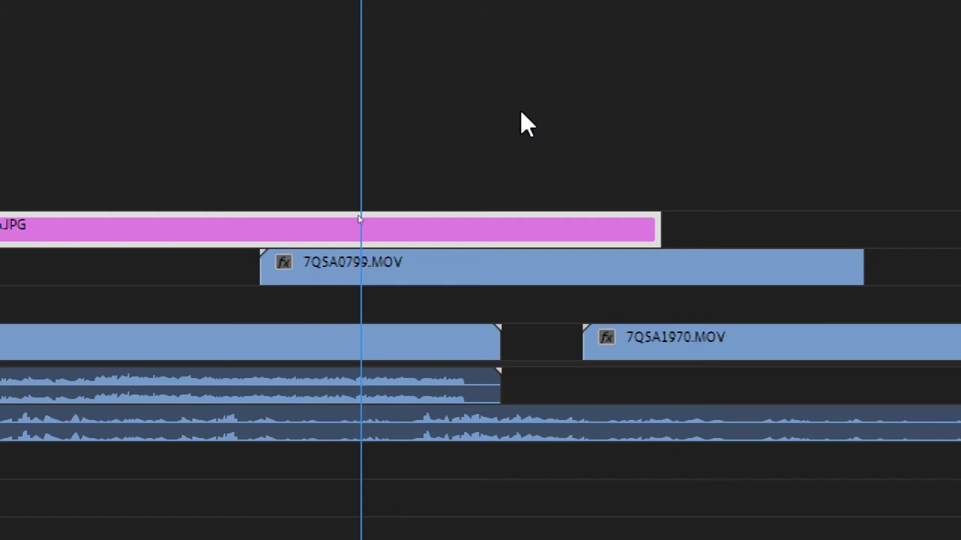
- Box-select the image, 7QSA0799 and V1 clips together, then try gaps and finish on 7QSA0799.MOV alone
{"action": "left_click", "coordinate": [437, 166]}
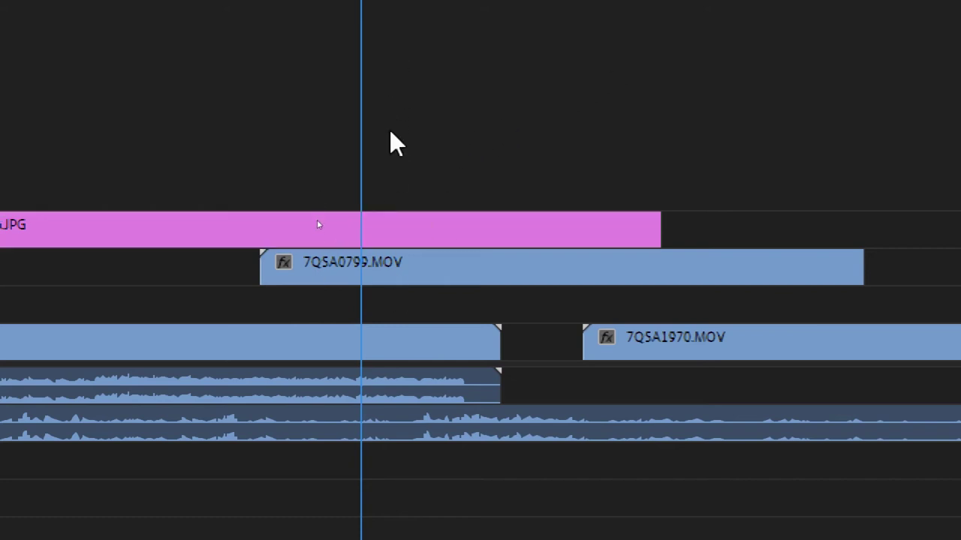
{"action": "mouse_move", "coordinate": [375, 525]}
{"action": "left_mouse_down"}
{"action": "mouse_move", "coordinate": [574, 371]}
{"action": "mouse_move", "coordinate": [571, 353]}
{"action": "left_mouse_up"}
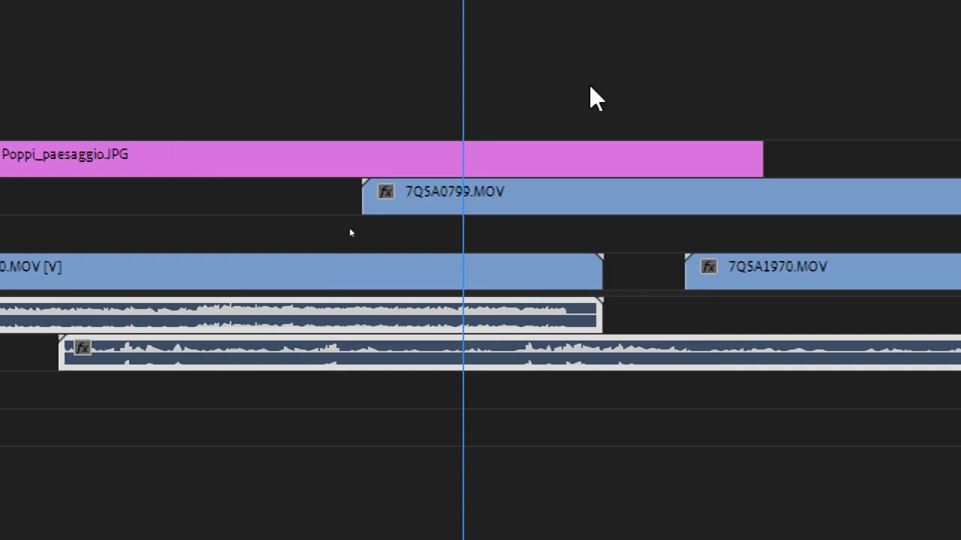
{"action": "left_click_drag", "start_coordinate": [589, 86], "coordinate": [347, 278]}
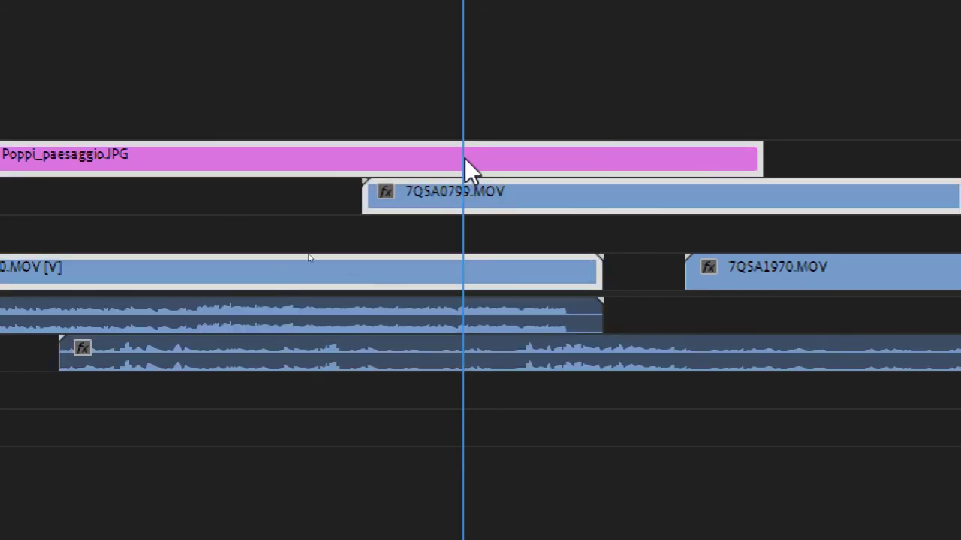
{"action": "left_click", "coordinate": [308, 204]}
{"action": "left_click", "coordinate": [488, 166]}
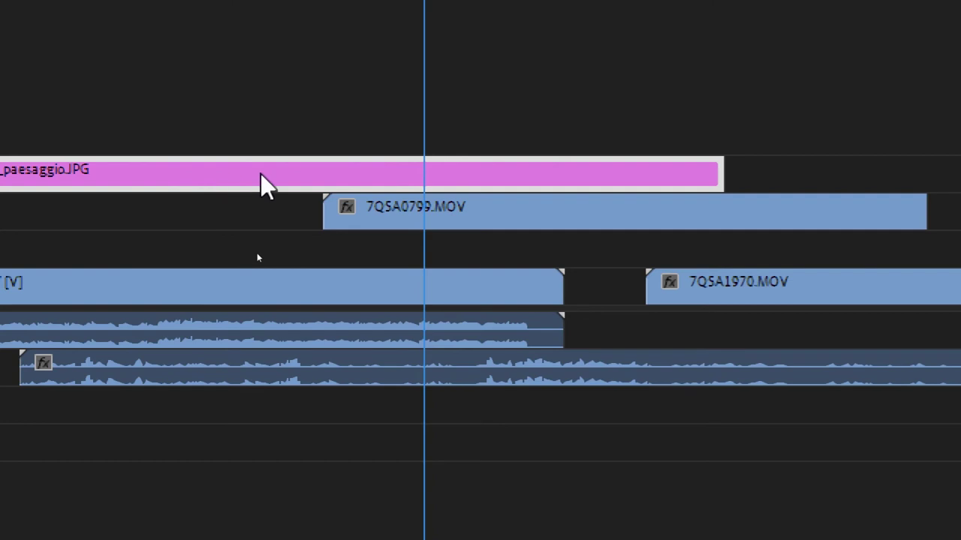
{"action": "left_click", "coordinate": [383, 238]}
{"action": "left_click", "coordinate": [475, 202]}
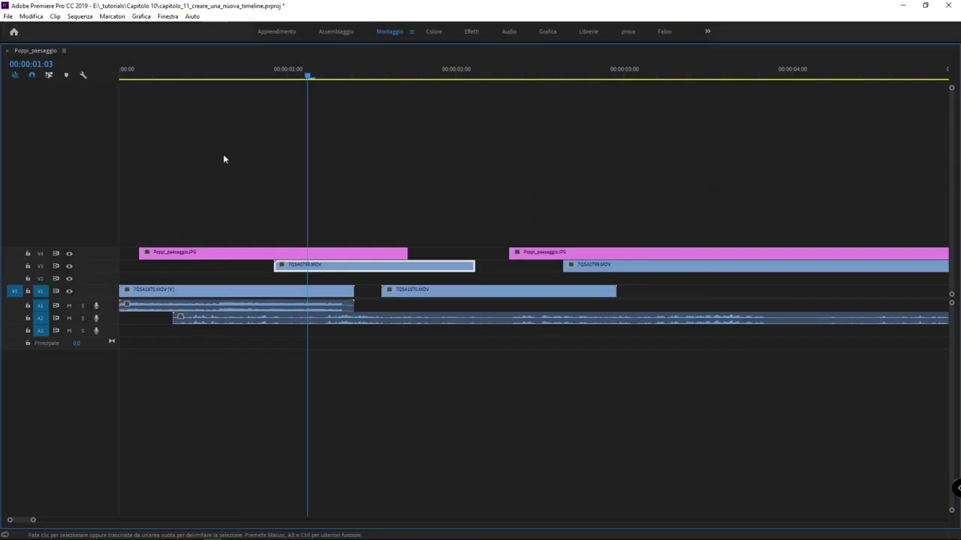
- Move the playhead to 00:00:02:06, box-select the V1 7QSA1970.MOV clip, and restore the full workspace
{"action": "left_click", "coordinate": [378, 109]}
{"action": "left_click", "coordinate": [435, 75]}
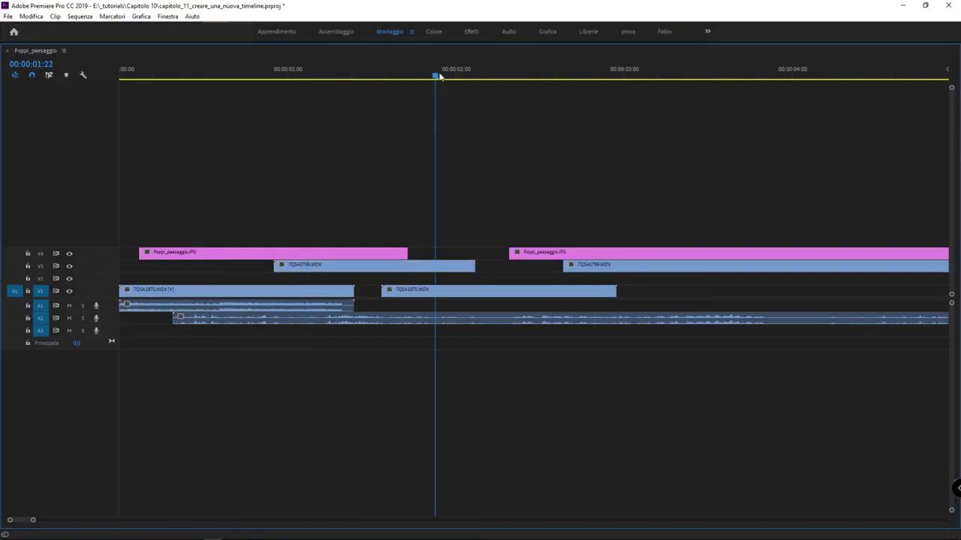
{"action": "left_click", "coordinate": [445, 269]}
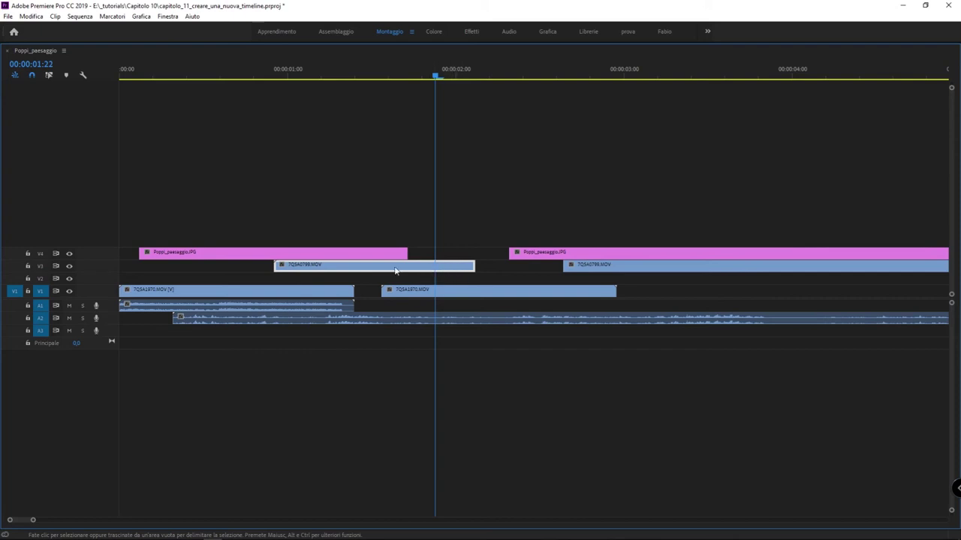
{"action": "left_click", "coordinate": [501, 78]}
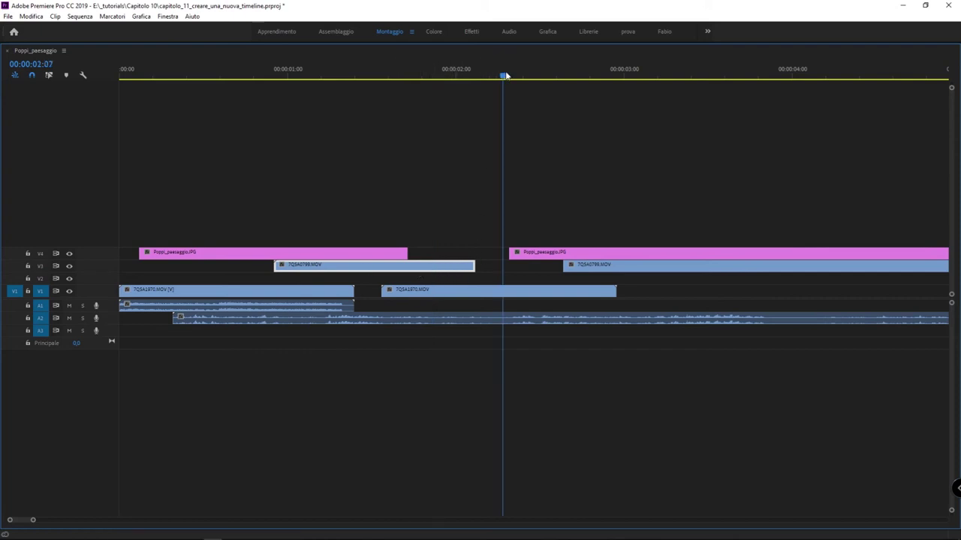
{"action": "left_click_drag", "start_coordinate": [491, 198], "coordinate": [506, 297]}
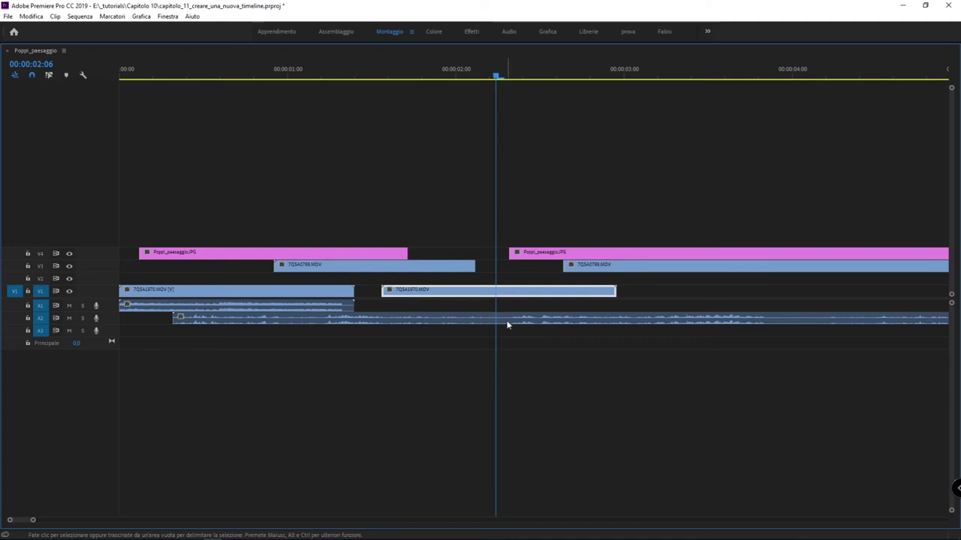
{"action": "key", "text": "grave"}
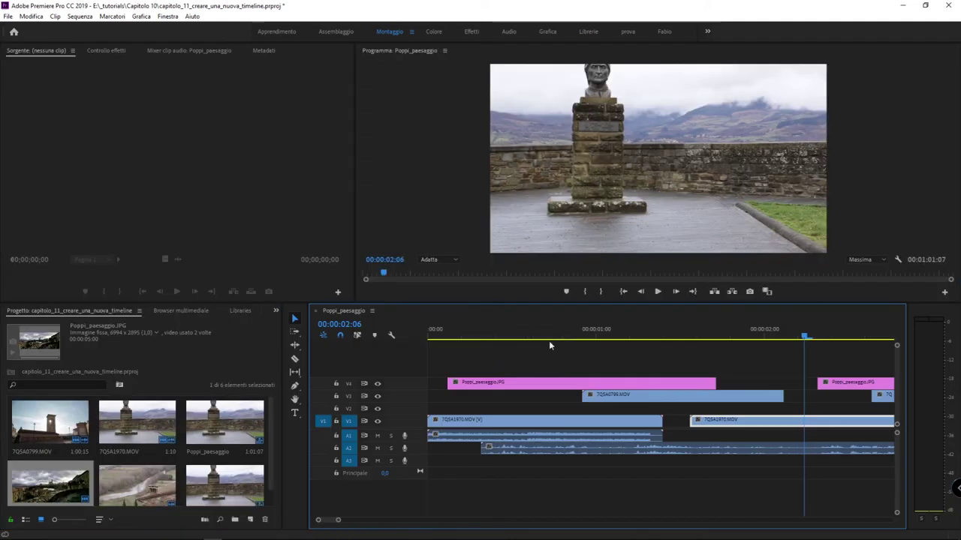
{"action": "left_click", "coordinate": [614, 176]}
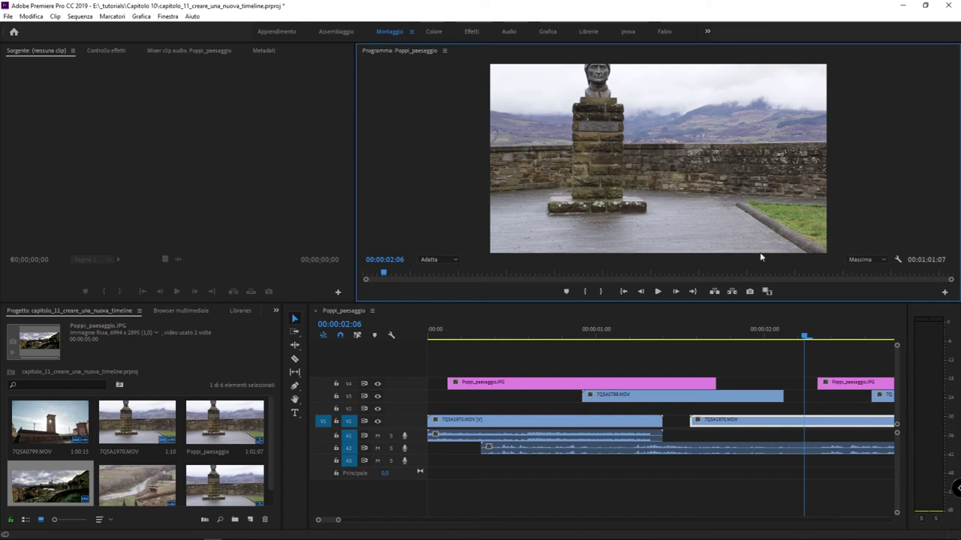
- At 00:00:01:07, alternate selecting the stacked Poppi_paesaggio, 7QSA0799 and 7QSA1970 clips
{"action": "left_click", "coordinate": [794, 372]}
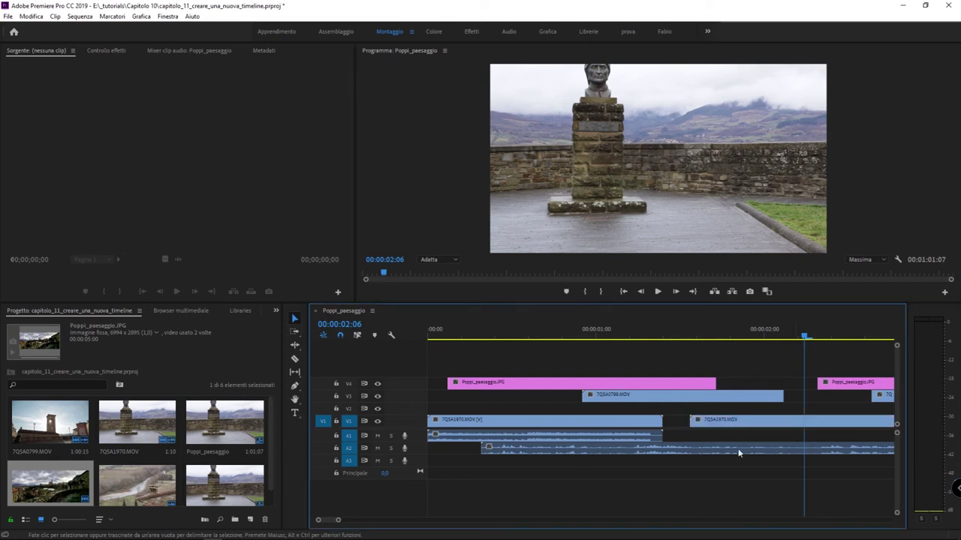
{"action": "left_click", "coordinate": [643, 339]}
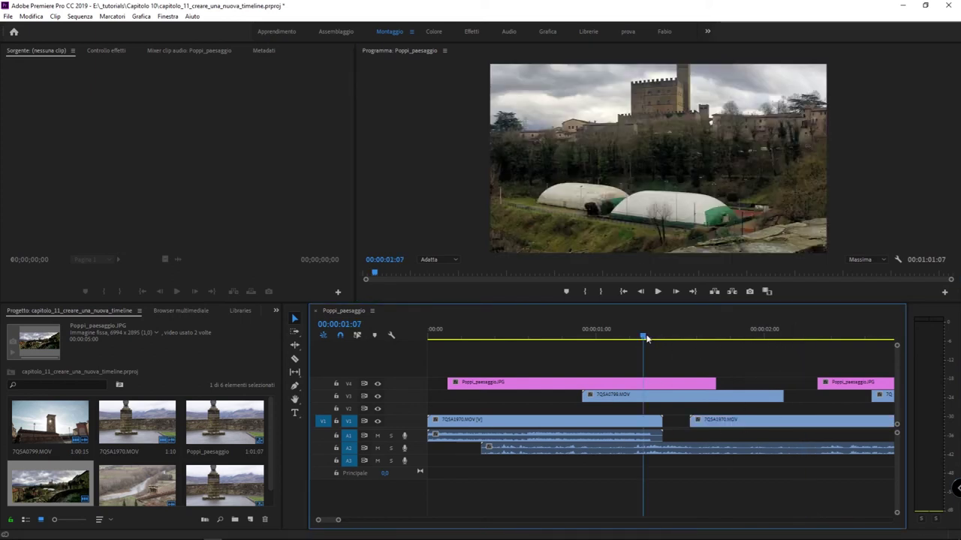
{"action": "left_click", "coordinate": [655, 388]}
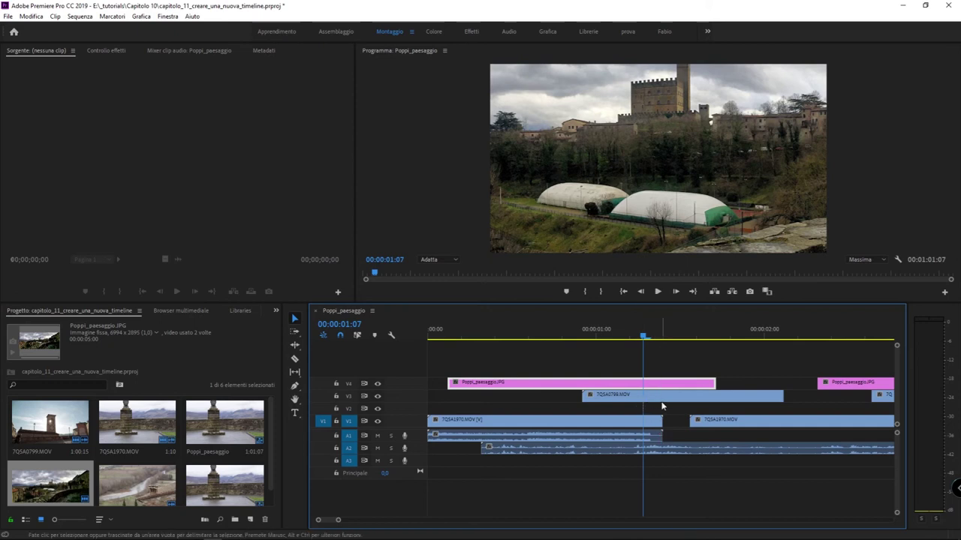
{"action": "left_click", "coordinate": [653, 398]}
{"action": "left_click", "coordinate": [643, 424]}
{"action": "left_click", "coordinate": [645, 398]}
{"action": "left_click", "coordinate": [649, 422]}
{"action": "left_click", "coordinate": [650, 399]}
{"action": "left_click", "coordinate": [650, 422]}
{"action": "left_click", "coordinate": [651, 400]}
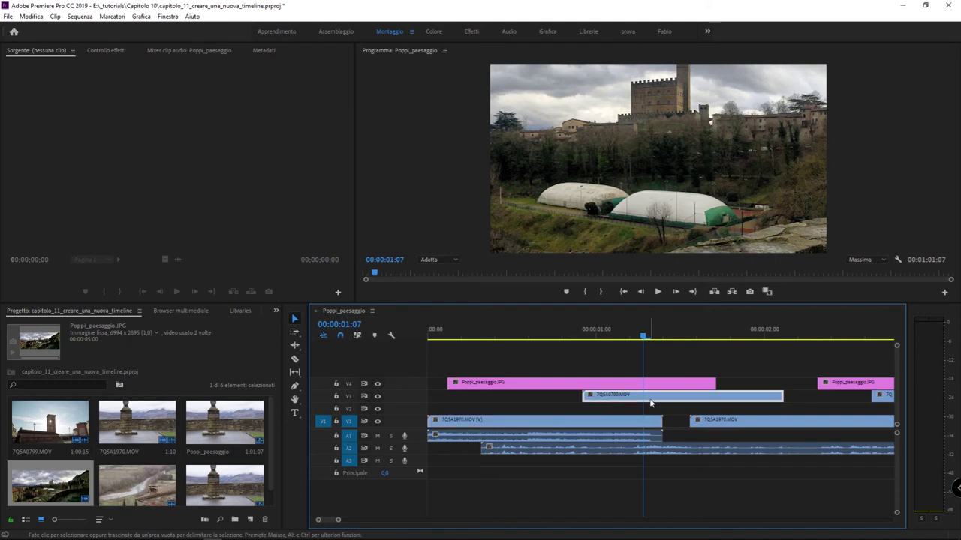
{"action": "left_click", "coordinate": [650, 384]}
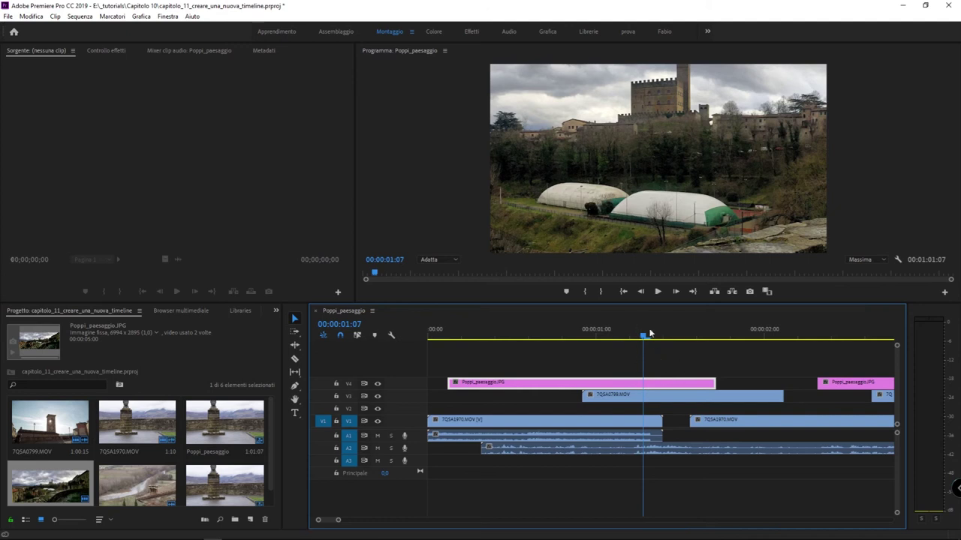
- Step the playhead from 00:00:01:18 past 00:00:02:02 and select the second 7QSA1970.MOV on V1
{"action": "left_click", "coordinate": [714, 335]}
{"action": "key", "text": "Left"}
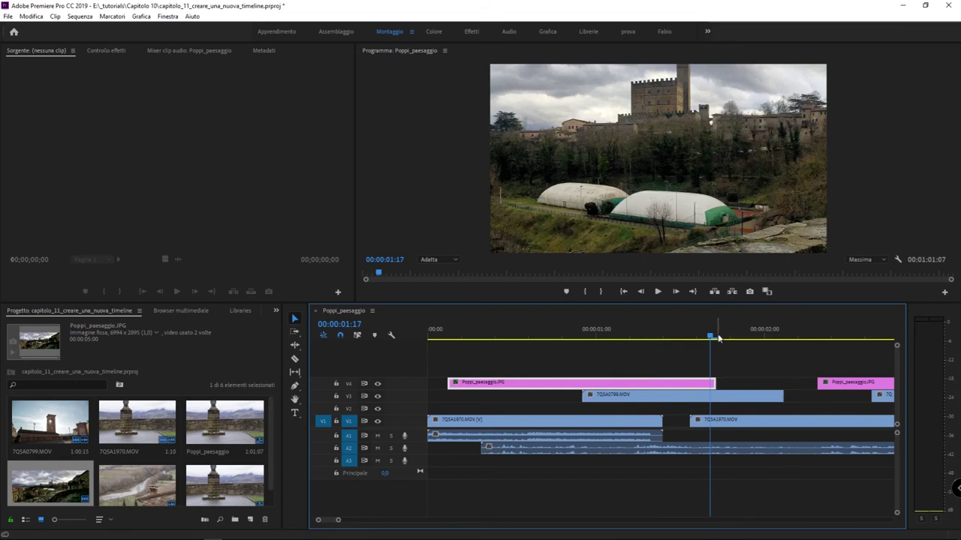
{"action": "left_click", "coordinate": [722, 338]}
{"action": "left_click", "coordinate": [724, 400]}
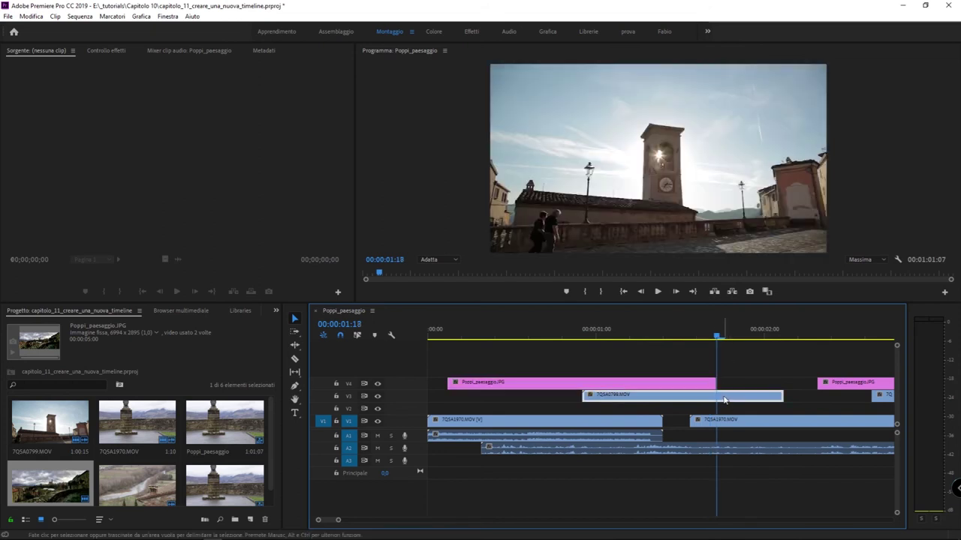
{"action": "left_click_drag", "start_coordinate": [728, 345], "coordinate": [724, 389]}
{"action": "key", "text": "Right"}
{"action": "key", "text": "Right"}
{"action": "key", "text": "Right"}
{"action": "left_click", "coordinate": [742, 396]}
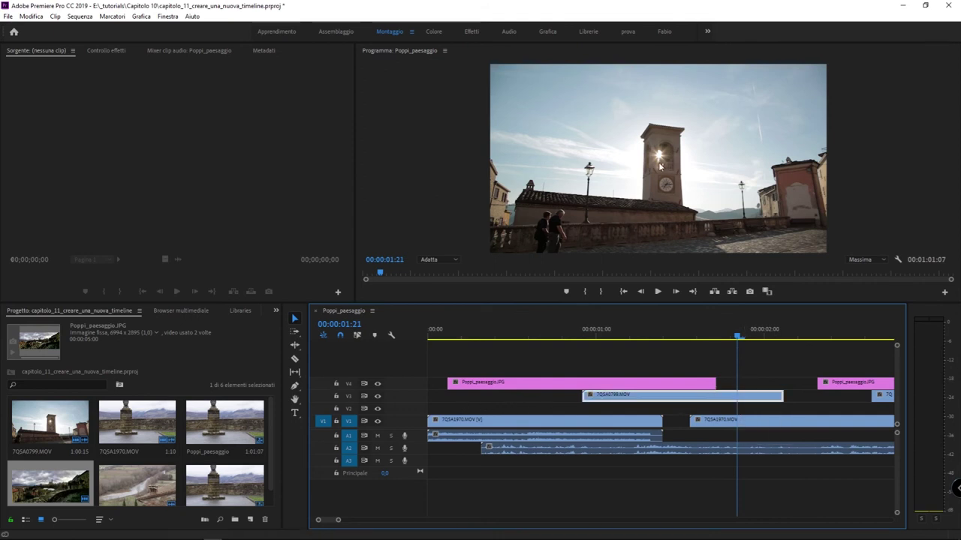
{"action": "left_click_drag", "start_coordinate": [759, 337], "coordinate": [776, 337]}
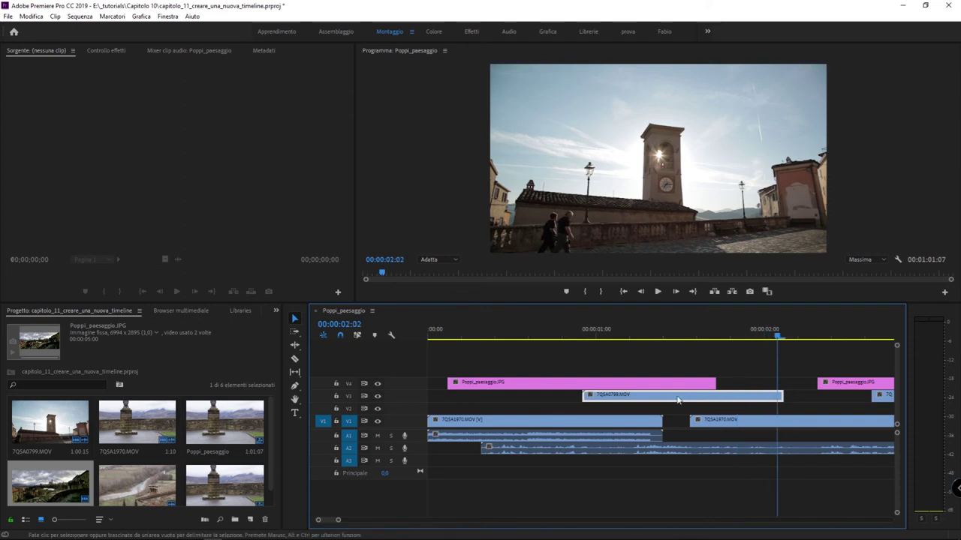
{"action": "left_click", "coordinate": [786, 336]}
{"action": "left_click", "coordinate": [791, 335]}
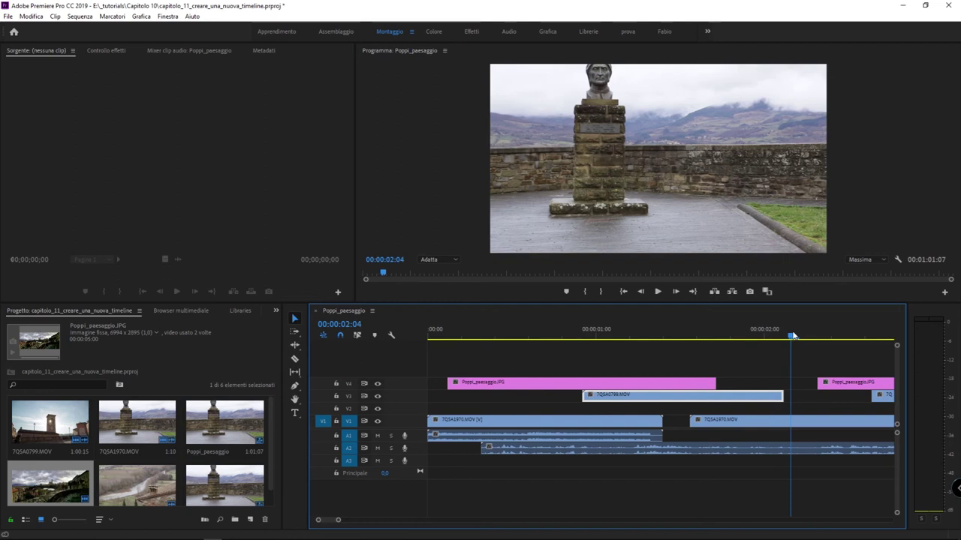
{"action": "left_click", "coordinate": [802, 423]}
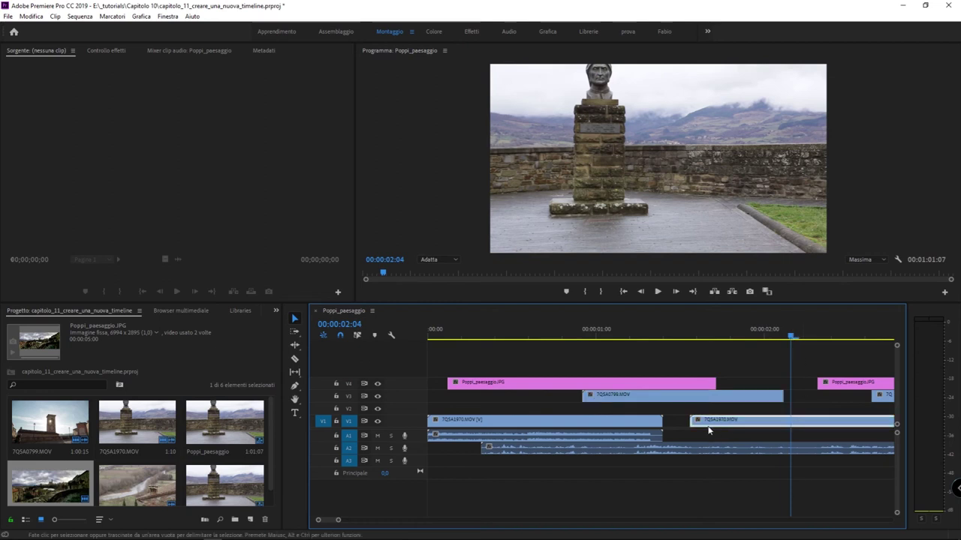
- Box-select the 7QSA1970.MOV clip on V1, try the V4 image clip, then clear the selection
{"action": "left_click_drag", "start_coordinate": [804, 345], "coordinate": [795, 411]}
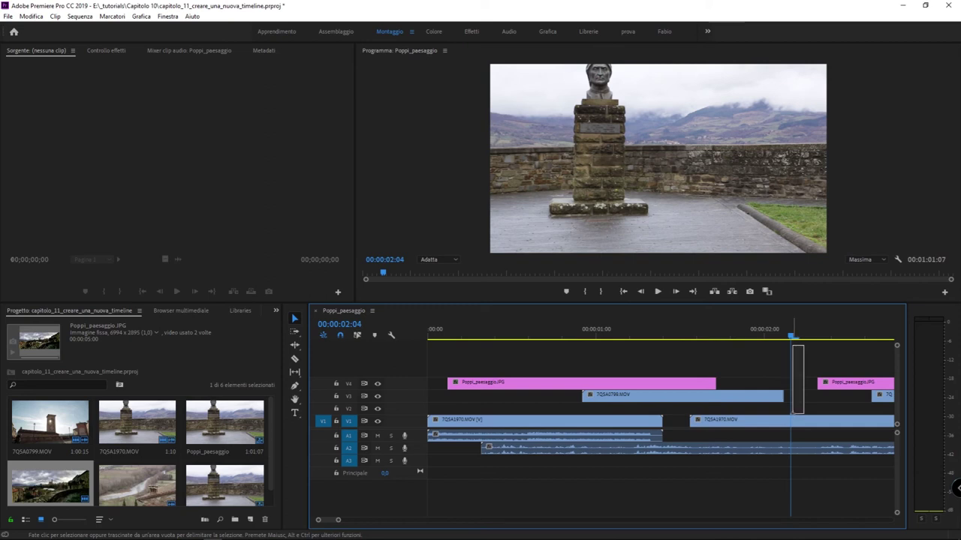
{"action": "left_click_drag", "start_coordinate": [796, 411], "coordinate": [788, 418]}
{"action": "left_click", "coordinate": [788, 418]}
{"action": "left_click", "coordinate": [689, 220]}
{"action": "left_click", "coordinate": [769, 355]}
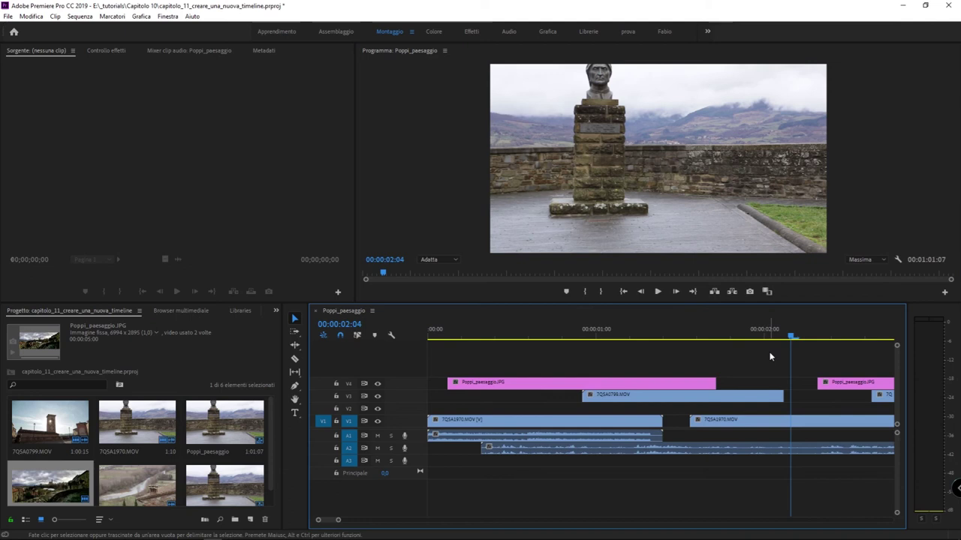
{"action": "left_click", "coordinate": [680, 382]}
{"action": "left_click", "coordinate": [677, 359]}
- Cut the V1 clip twice near two seconds and delete the short piece, leaving a gap
{"action": "left_click", "coordinate": [811, 419]}
{"action": "left_click", "coordinate": [783, 420]}
{"action": "left_click", "coordinate": [800, 420]}
{"action": "key", "text": "Delete"}
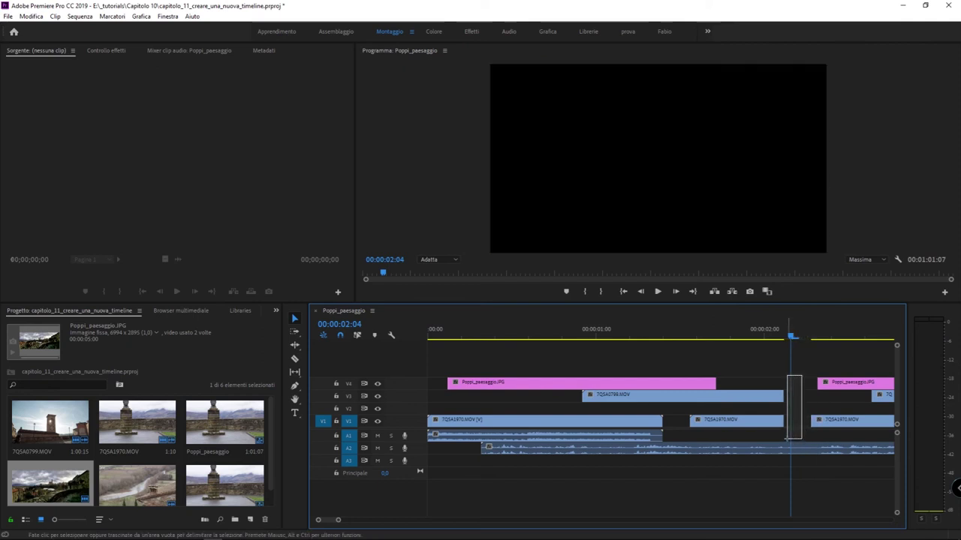
{"action": "left_click", "coordinate": [720, 192]}
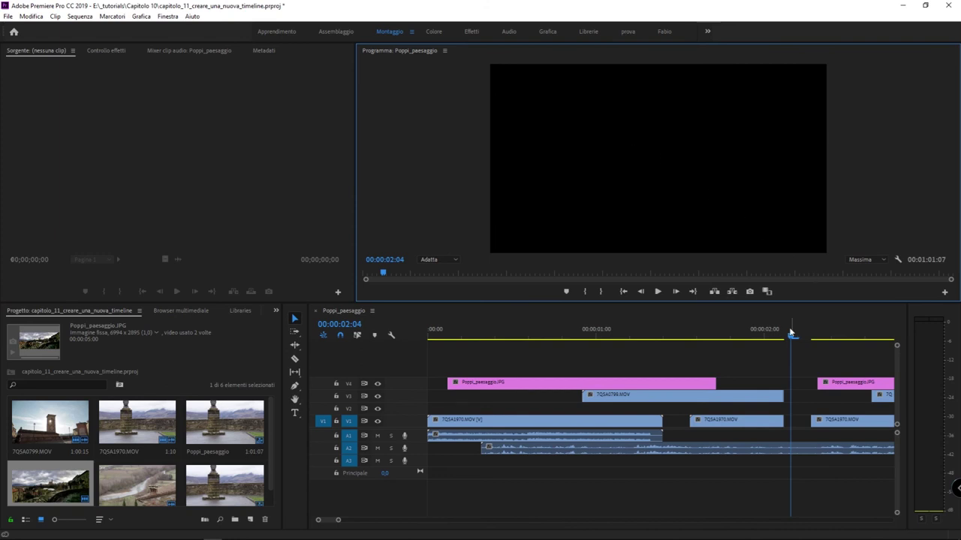
- Return the playhead to the sequence start and select the A1 and A2 audio clips
{"action": "left_click", "coordinate": [571, 480]}
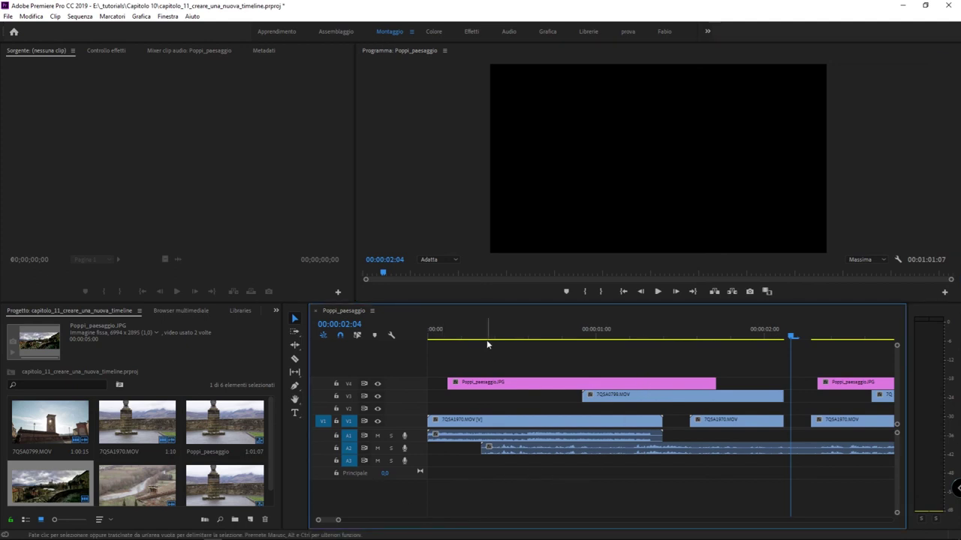
{"action": "key", "text": "Home"}
{"action": "left_click", "coordinate": [459, 438]}
{"action": "left_click", "coordinate": [618, 453]}
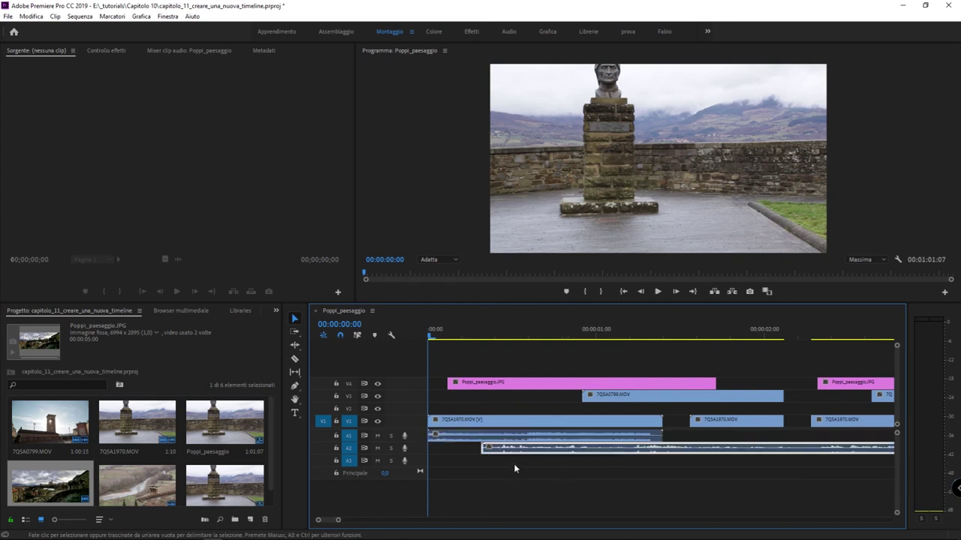
- From the A2 clip's start, click V4, the V3 gap and empty V2, ending on the first 7QSA1970.MOV
{"action": "key", "text": "Down"}
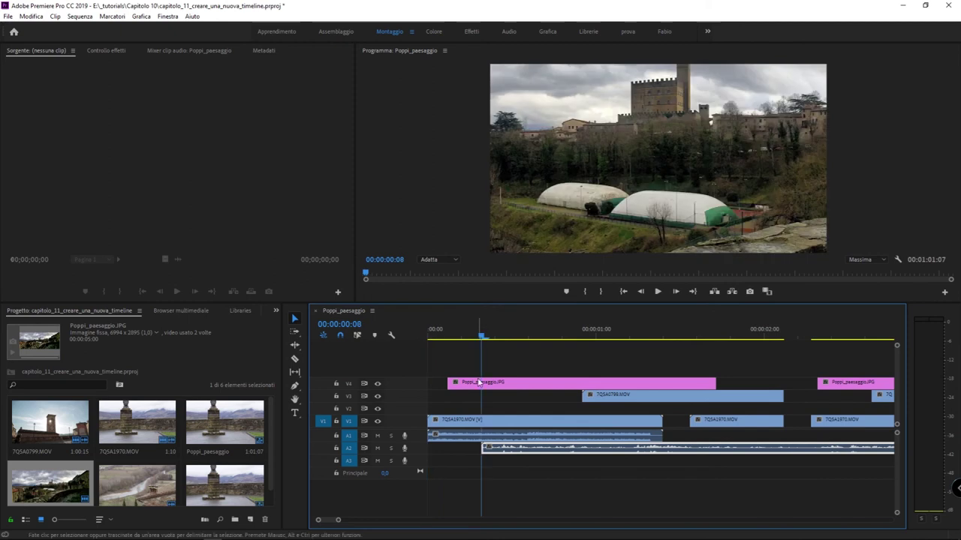
{"action": "left_click", "coordinate": [484, 384]}
{"action": "left_click", "coordinate": [502, 420]}
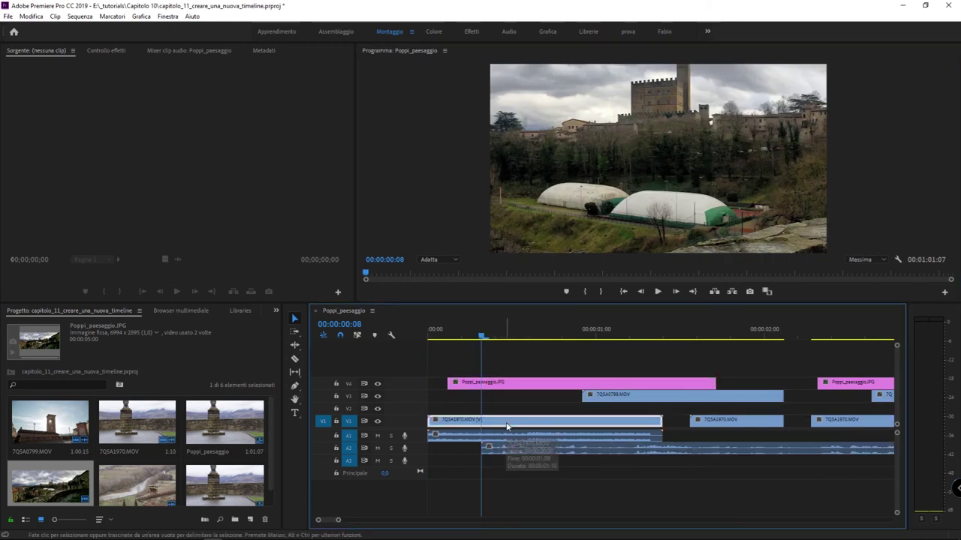
{"action": "left_click", "coordinate": [492, 398]}
{"action": "left_click", "coordinate": [491, 384]}
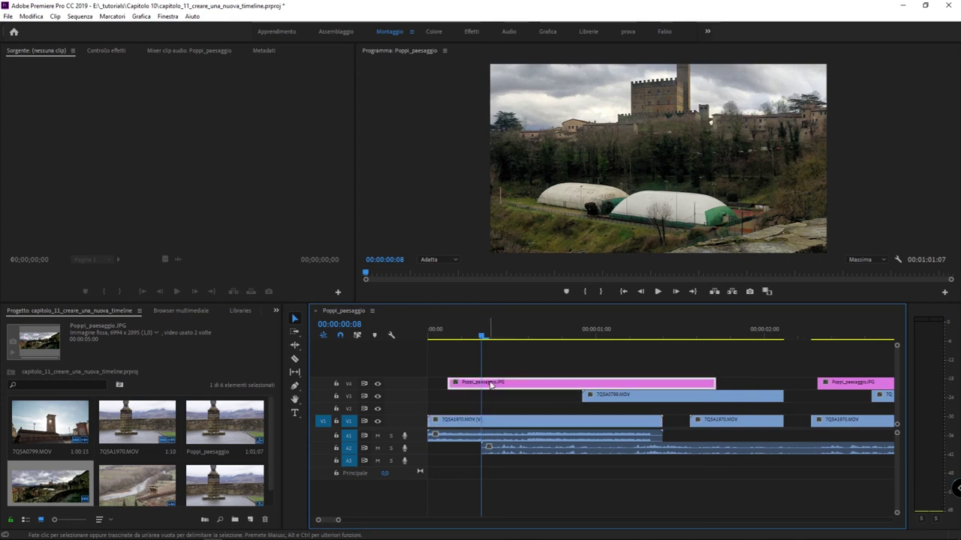
{"action": "left_click", "coordinate": [492, 396]}
{"action": "left_click", "coordinate": [496, 409]}
{"action": "left_click", "coordinate": [494, 418]}
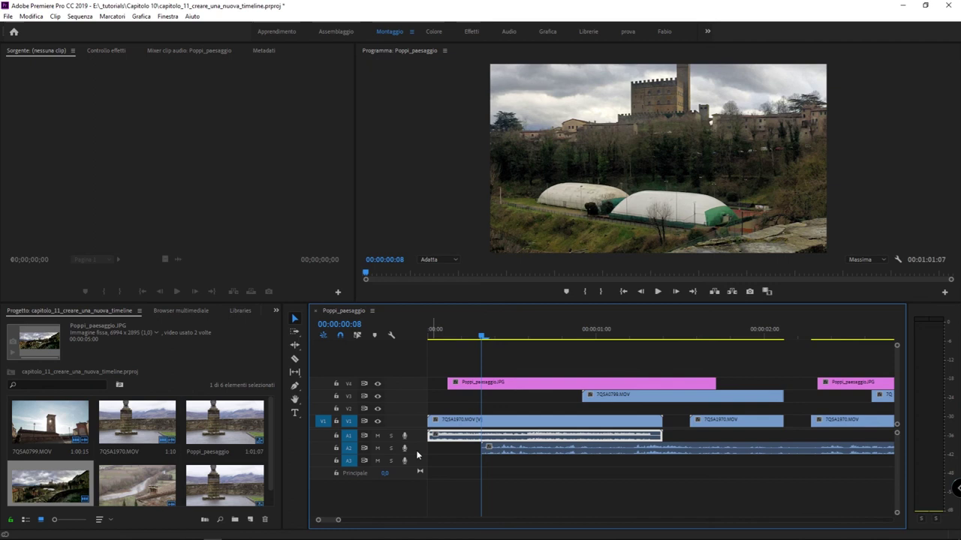
- Solo the A2 track and play the sequence from the start to hear it alone
{"action": "left_click", "coordinate": [453, 331]}
{"action": "key", "text": "Home"}
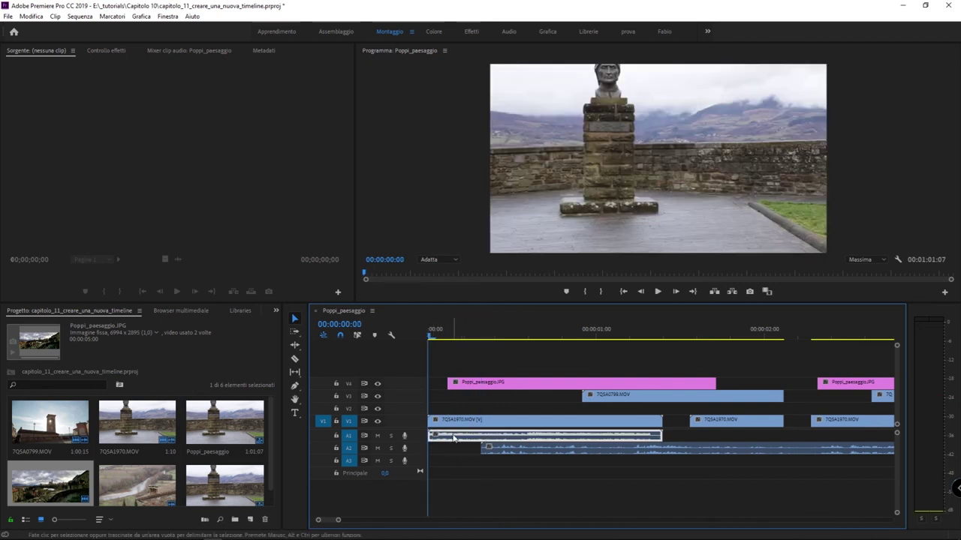
{"action": "left_click", "coordinate": [513, 449]}
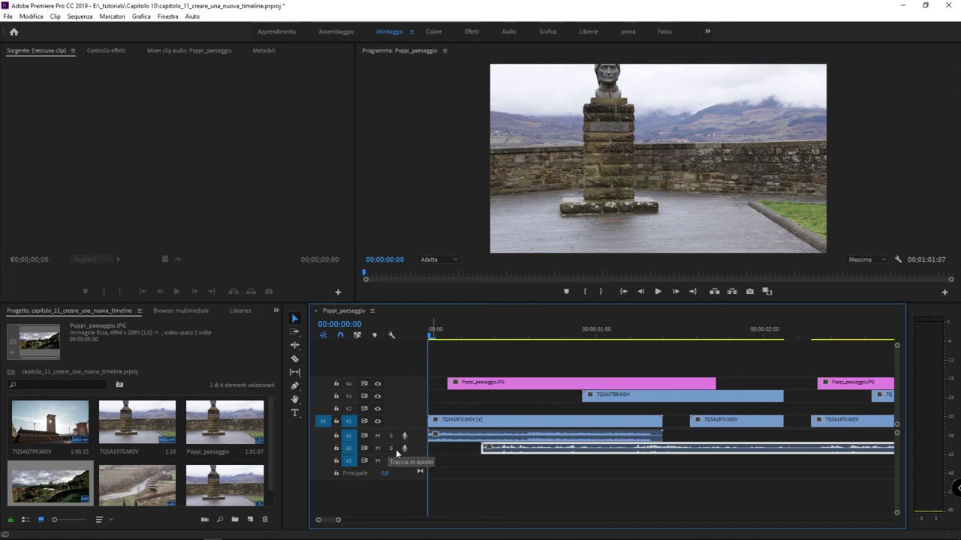
{"action": "left_click", "coordinate": [393, 448]}
{"action": "key", "text": "space"}
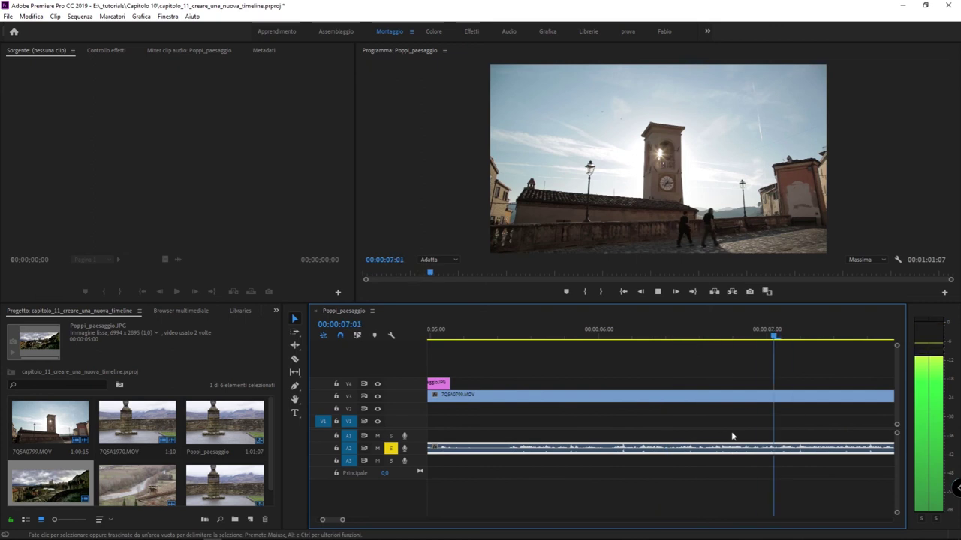
{"action": "key", "text": "space"}
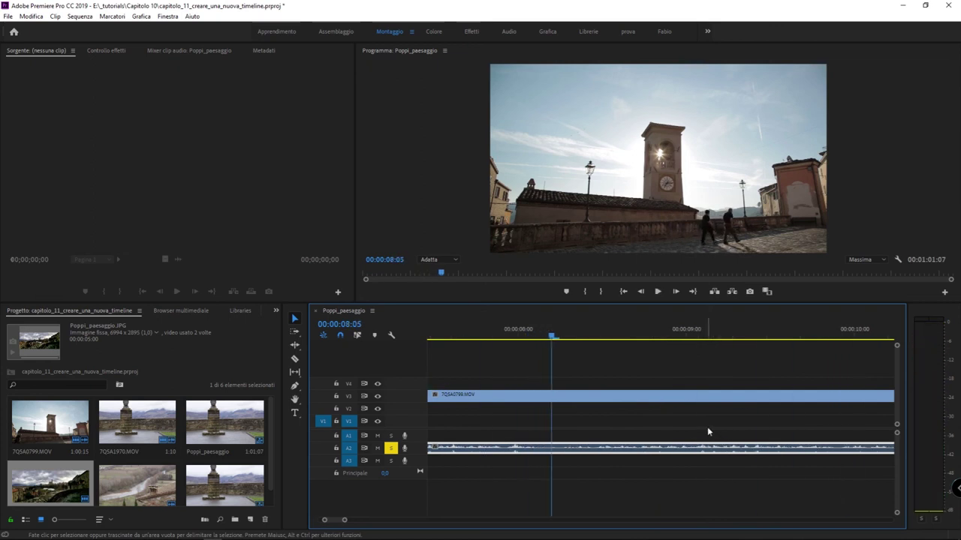
{"action": "key", "text": "Home"}
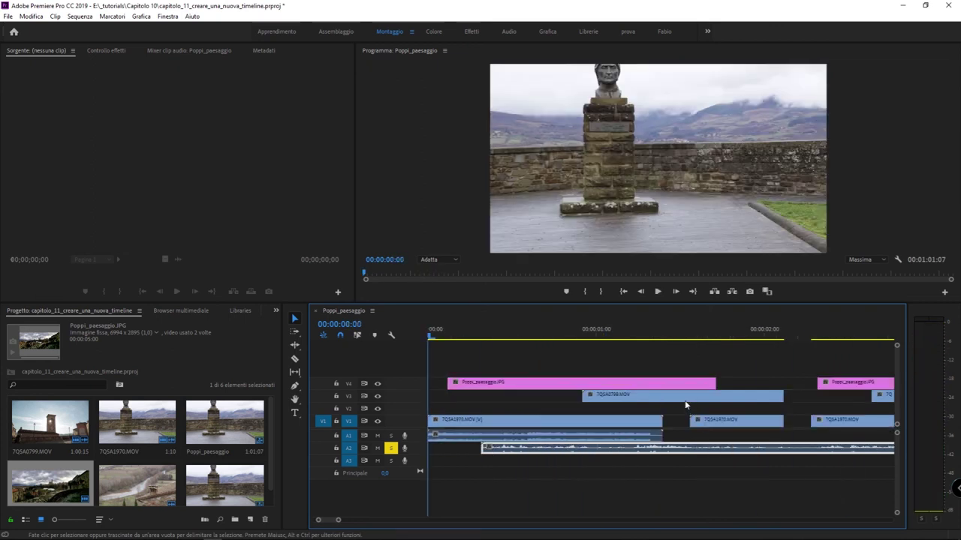
- Change the solos so only A1 is soloed, and play to hear it
{"action": "left_click", "coordinate": [390, 436]}
{"action": "left_click", "coordinate": [390, 460]}
{"action": "left_click", "coordinate": [390, 448]}
{"action": "left_click", "coordinate": [390, 460]}
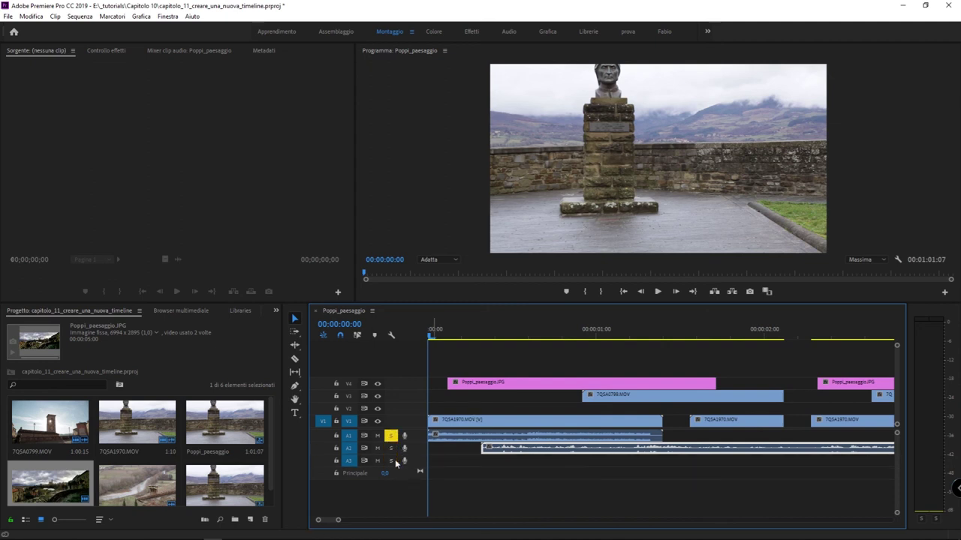
{"action": "key", "text": "space"}
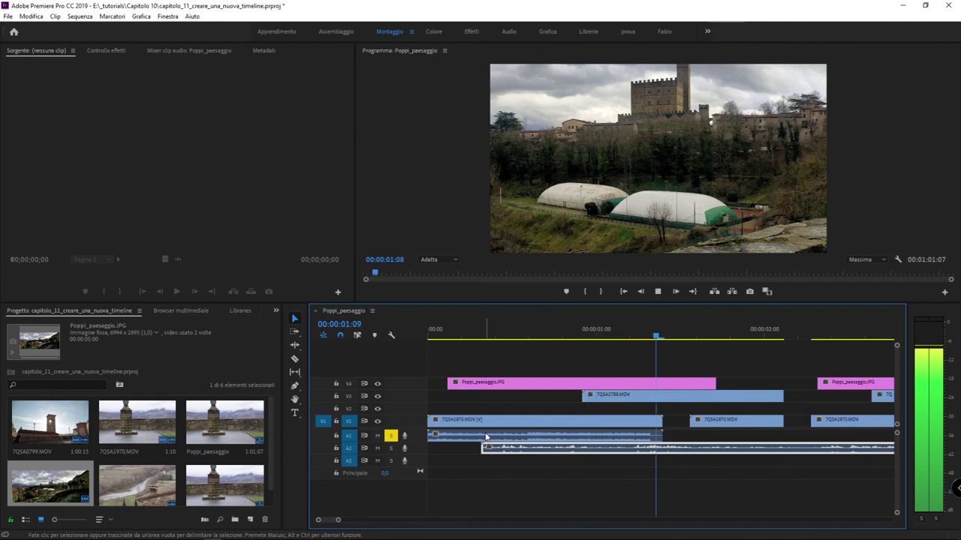
{"action": "key", "text": "space"}
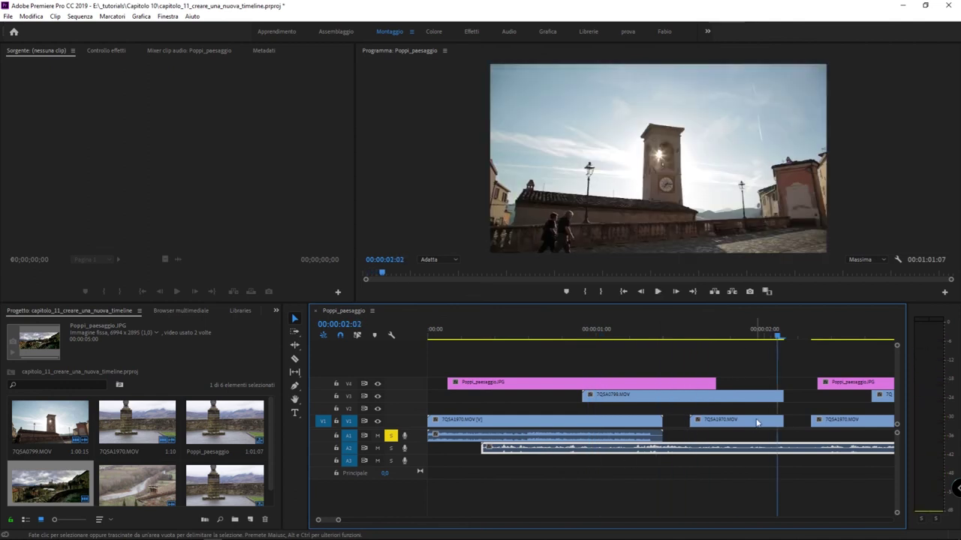
- Turn off the A1 solo and play the sequence from the start with all tracks audible
{"action": "key", "text": "d"}
{"action": "key", "text": "Home"}
{"action": "left_click", "coordinate": [501, 447]}
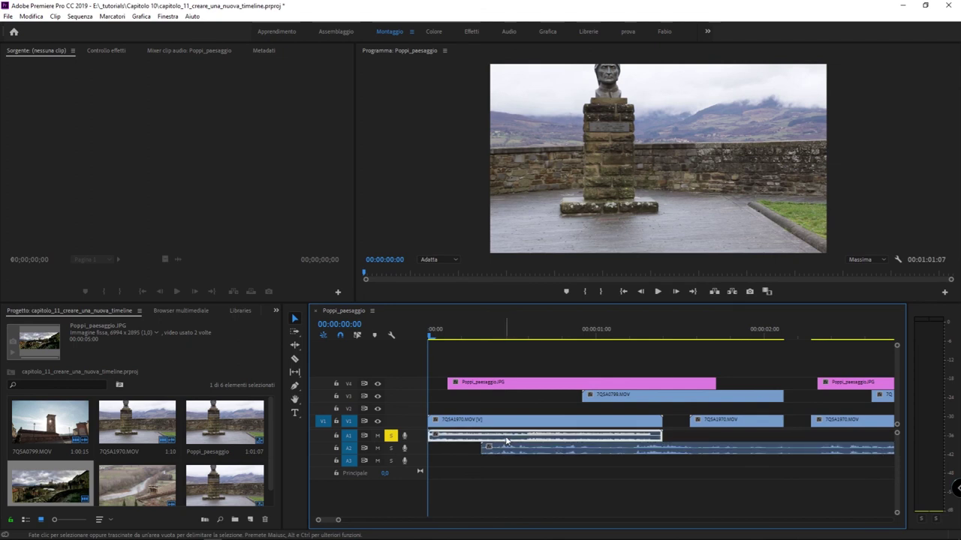
{"action": "left_click", "coordinate": [390, 435]}
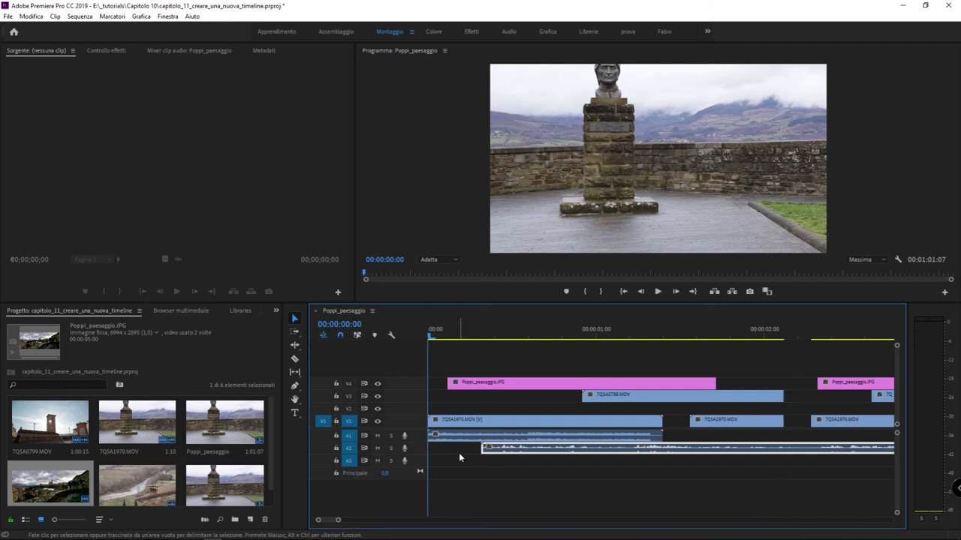
{"action": "key", "text": "space"}
{"action": "key", "text": "space"}
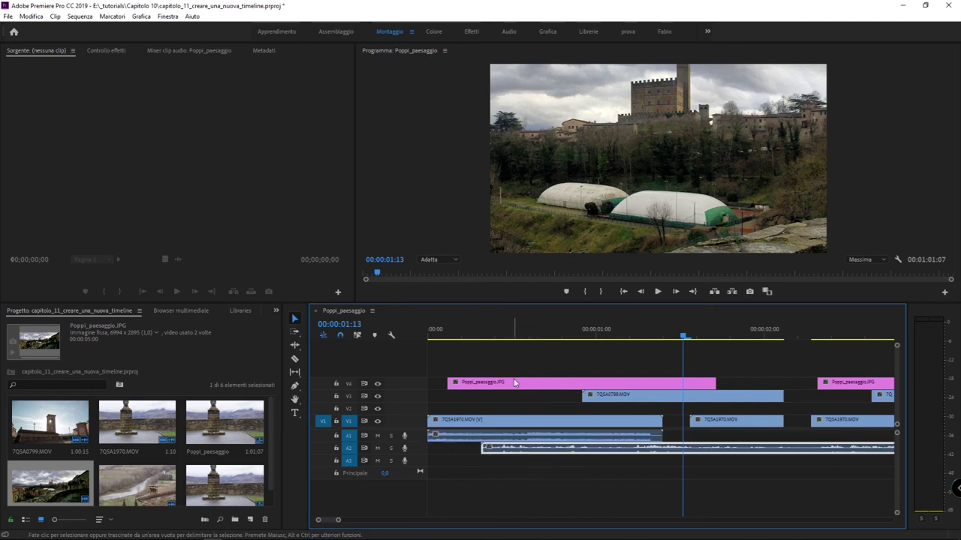
{"action": "left_click", "coordinate": [741, 473]}
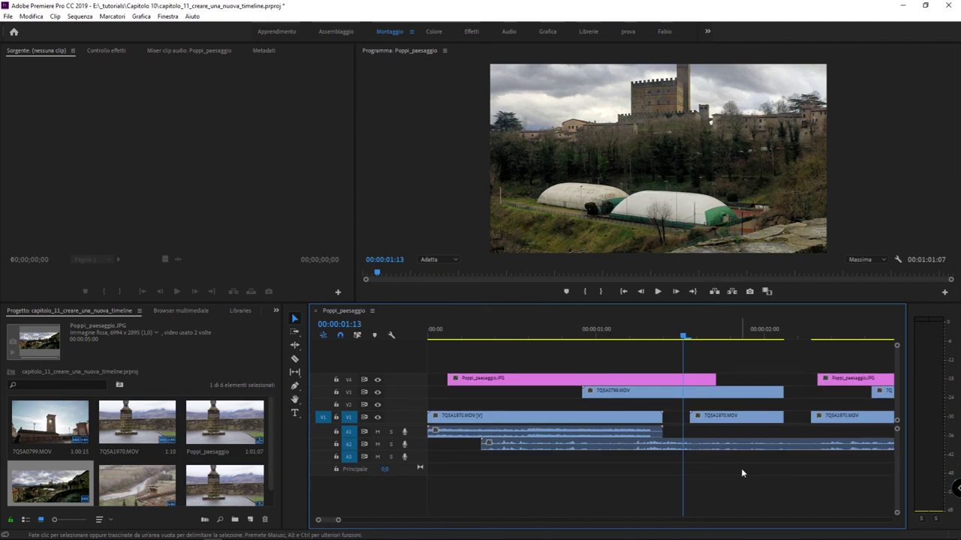